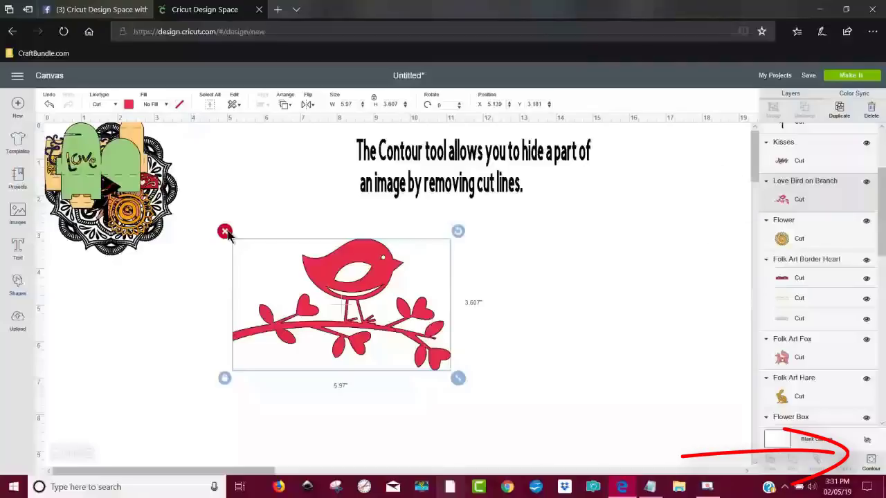
Delete the love bird image, then move the Folk Art Border Heart onto open canvas and enlarge it to about 10.59 in wide
left_click(225, 231)
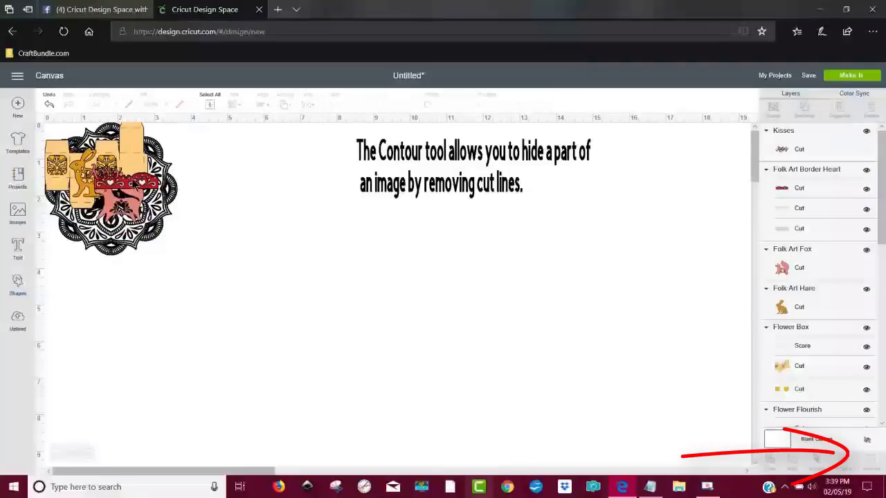
left_click_drag(138, 185, 507, 298)
left_click_drag(606, 391, 740, 471)
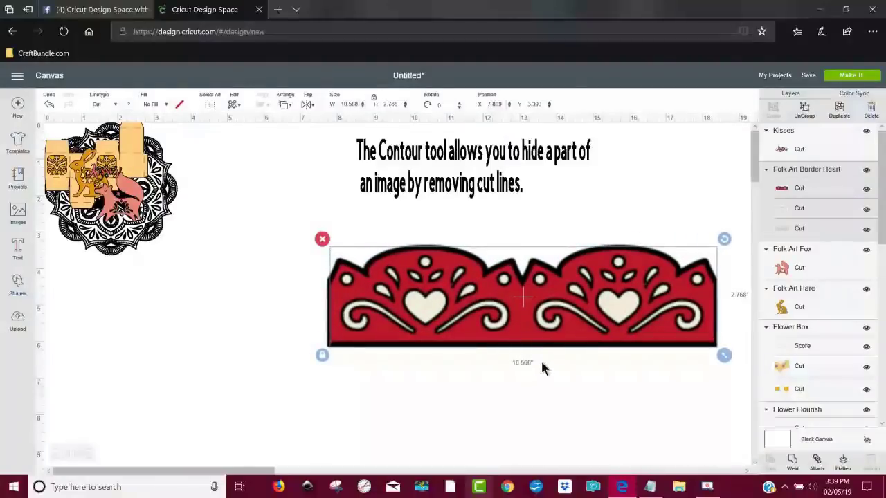
left_click_drag(538, 341, 383, 326)
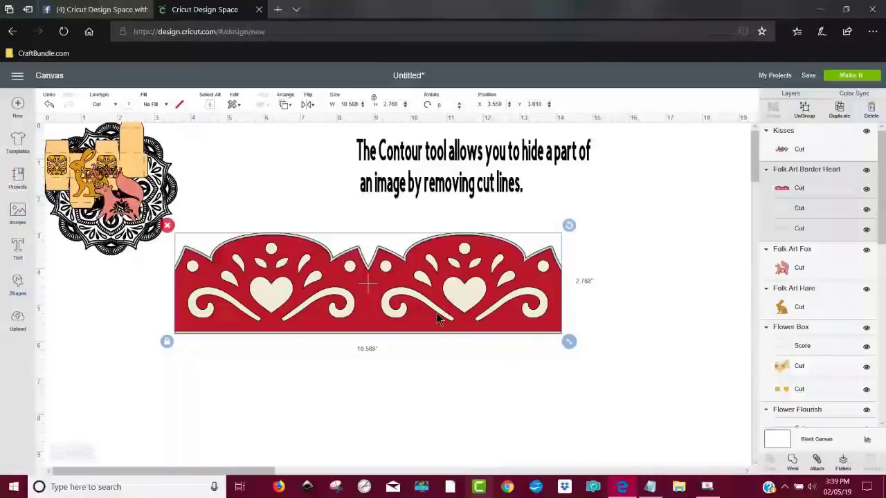
left_click_drag(429, 325, 383, 324)
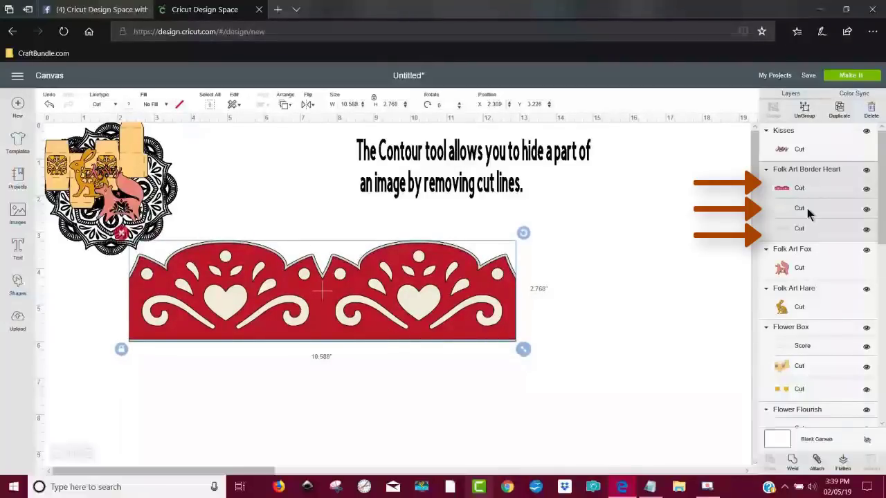
Hide the two lower Cut layers of the Folk Art Border Heart and reposition the remaining red border on the canvas
left_click(866, 231)
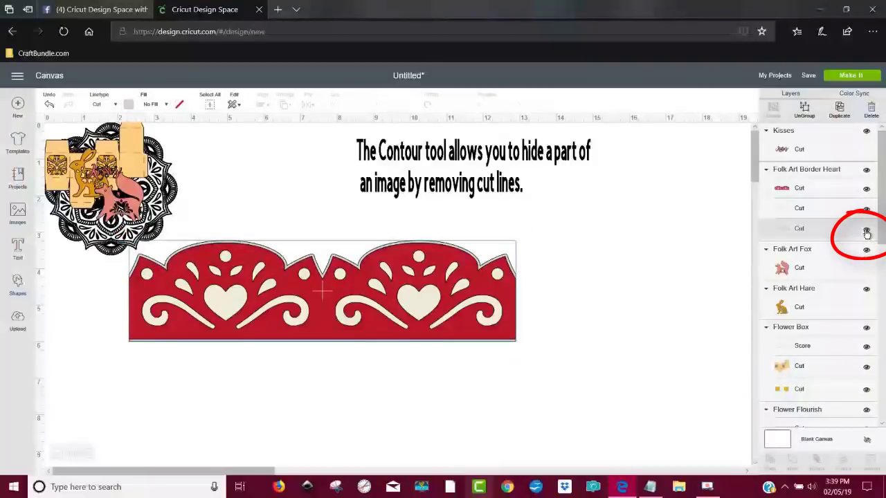
left_click(867, 231)
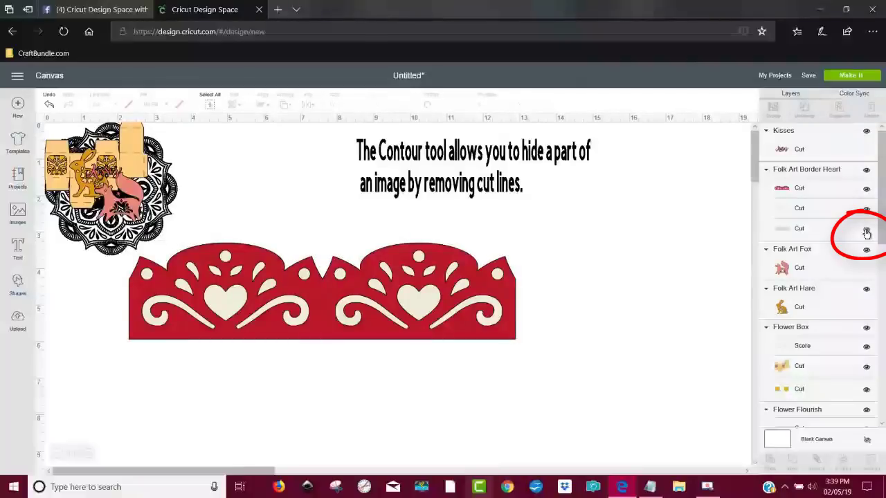
left_click(867, 232)
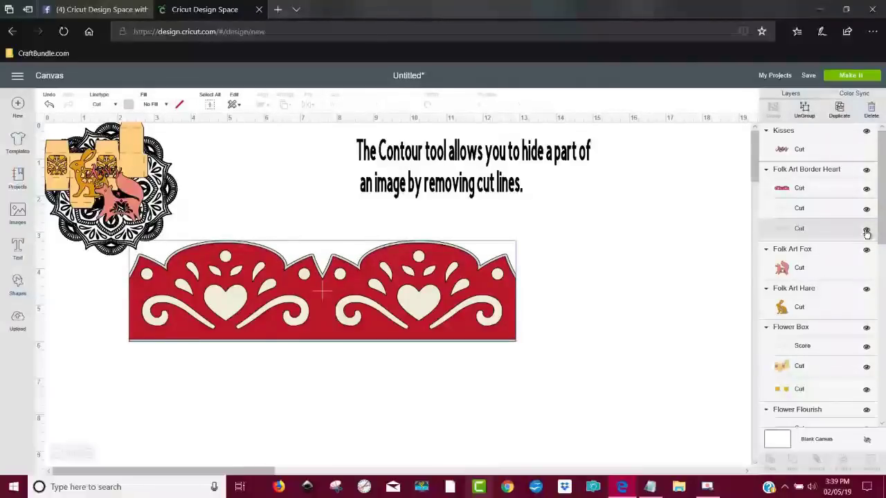
left_click(866, 231)
left_click(866, 213)
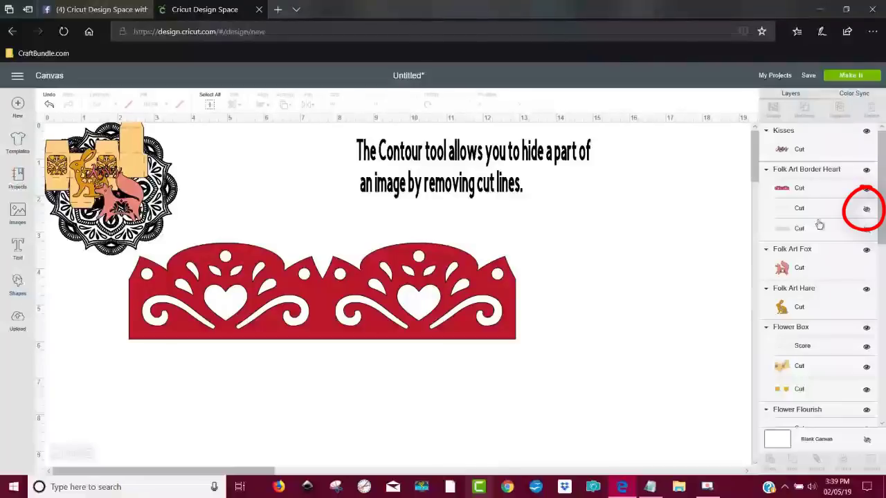
left_click_drag(489, 294, 542, 292)
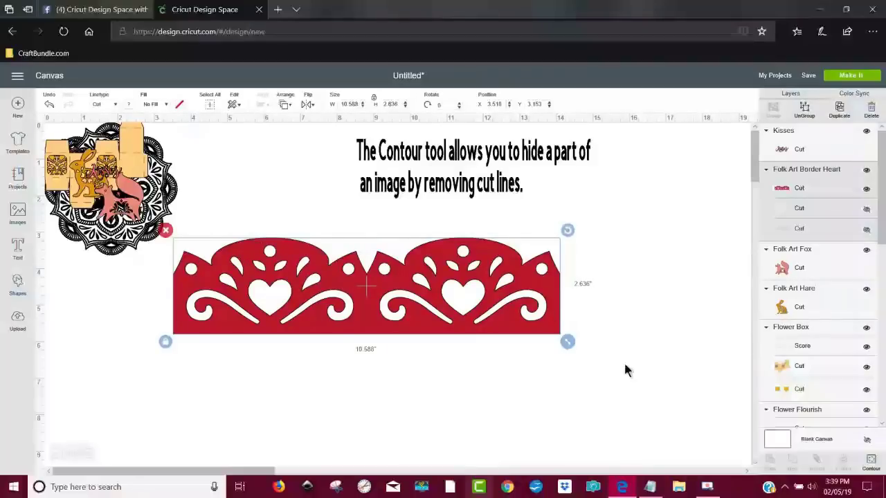
left_click(705, 331)
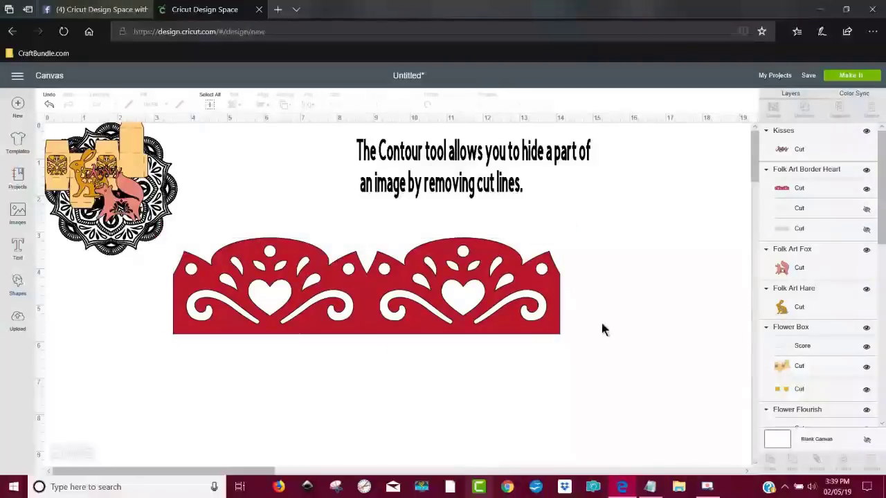
Use Contour on the red border layer to hide all of its small circular cutouts
left_click(551, 308)
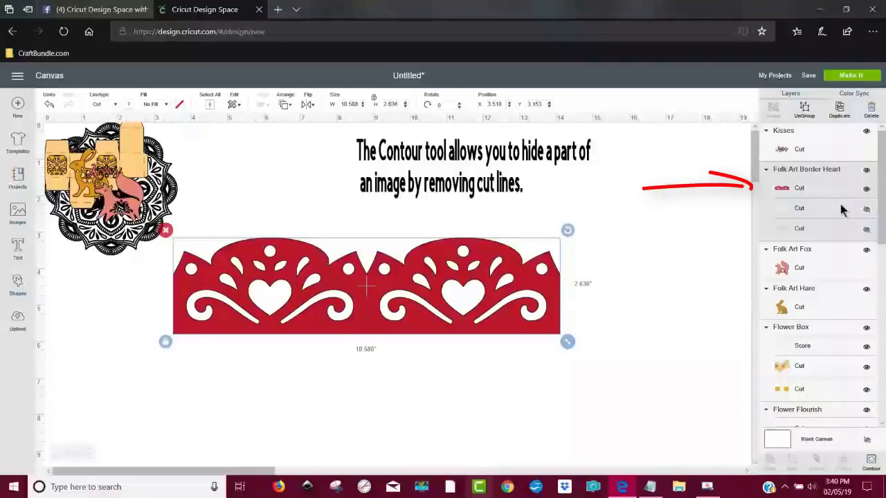
left_click(870, 460)
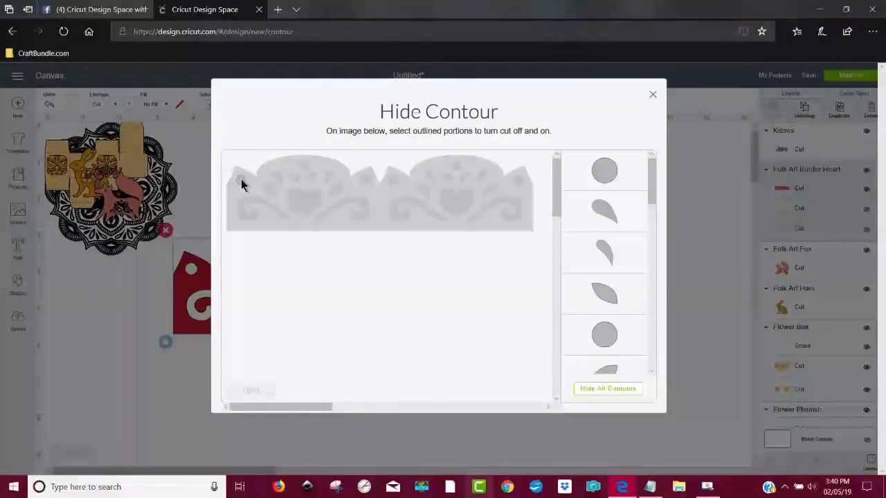
left_click(241, 179)
left_click(365, 180)
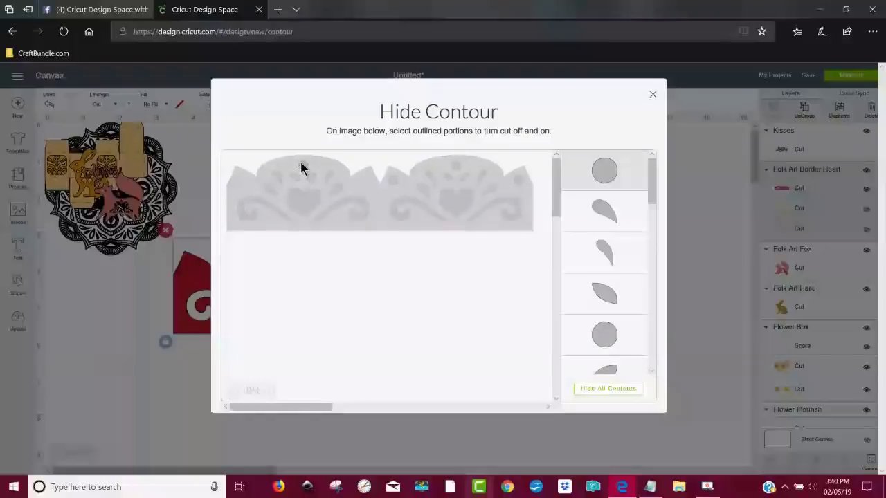
left_click(301, 165)
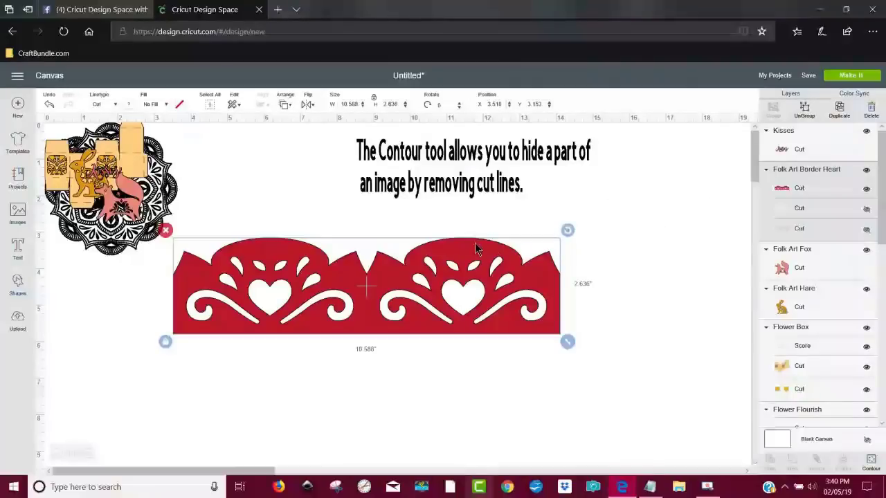
Reposition the contoured border and turn its two hidden Cut layers visible again
left_click_drag(461, 249, 514, 254)
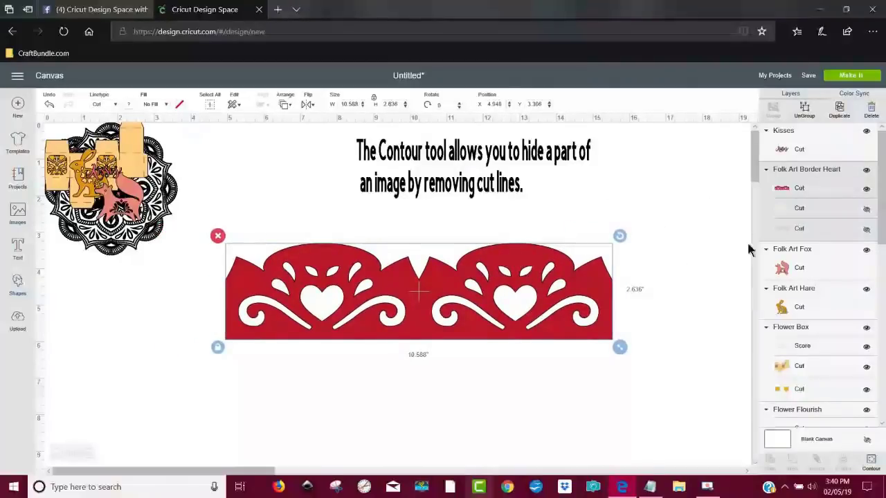
left_click(867, 209)
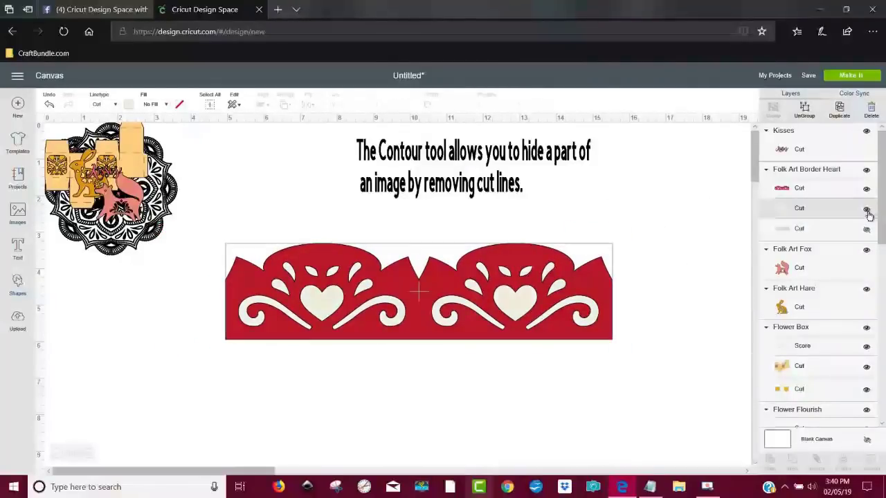
left_click(867, 230)
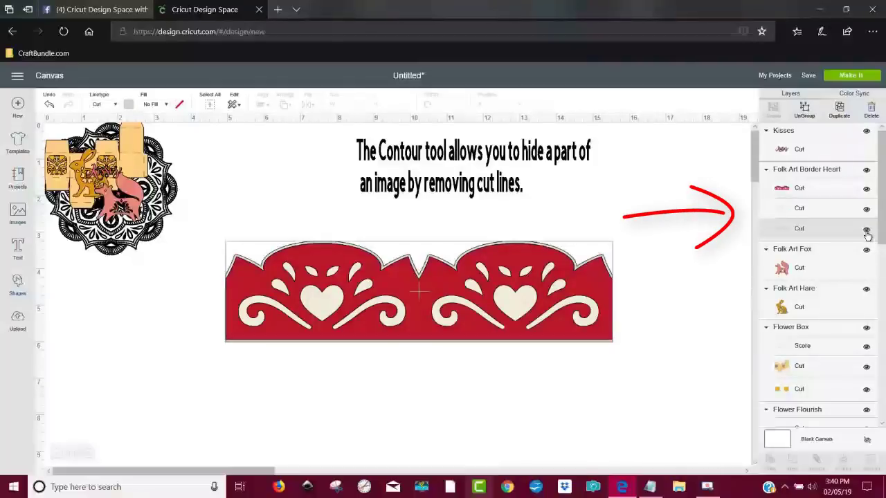
Delete the whole border heart group, then move the Folk Art Fox onto open canvas and enlarge it to about 4.8 in wide
left_click_drag(670, 377, 192, 228)
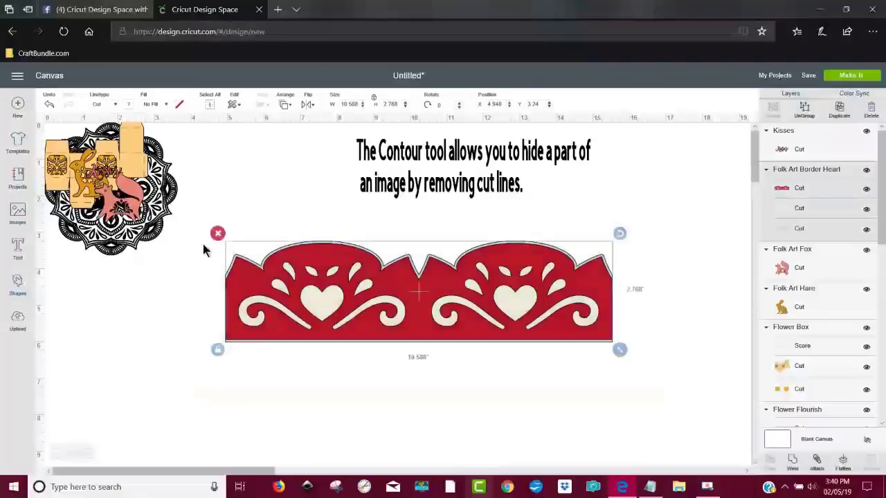
left_click(217, 234)
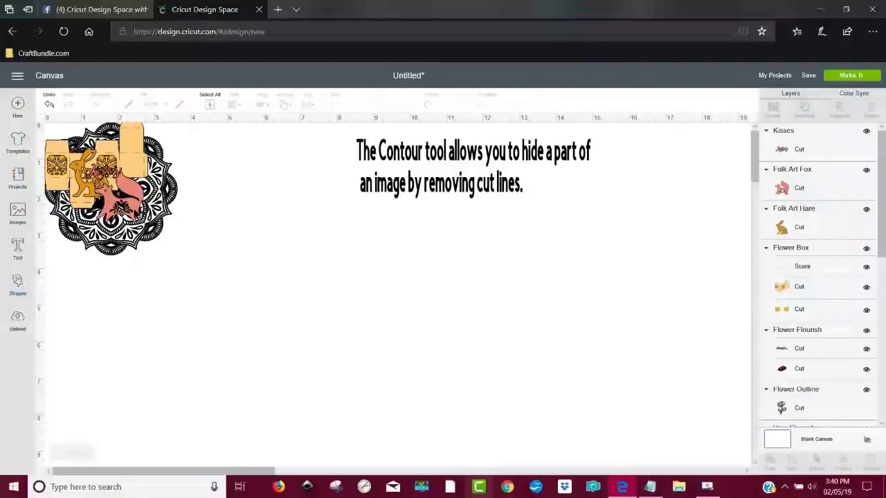
left_click(142, 211)
left_click_drag(185, 227, 587, 428)
left_click_drag(486, 375, 436, 342)
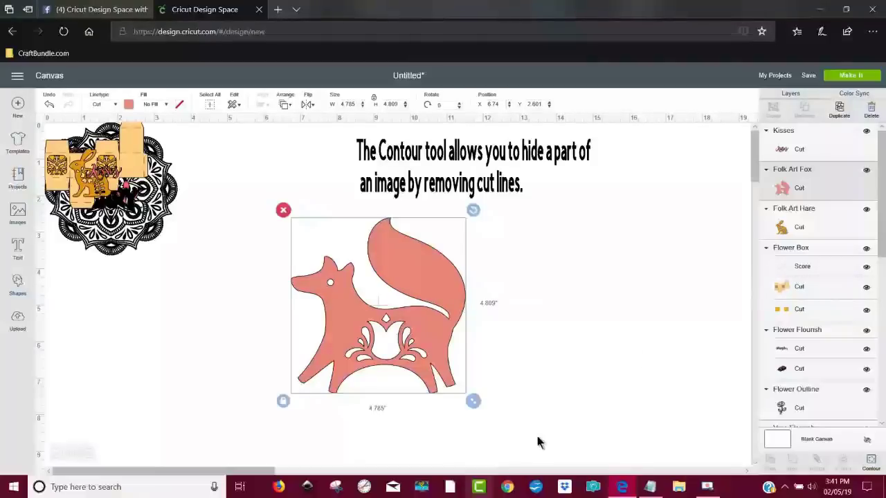
Use Contour on the fox to hide the tulip, diamond and all surrounding teardrop cutouts on its body
left_click(871, 461)
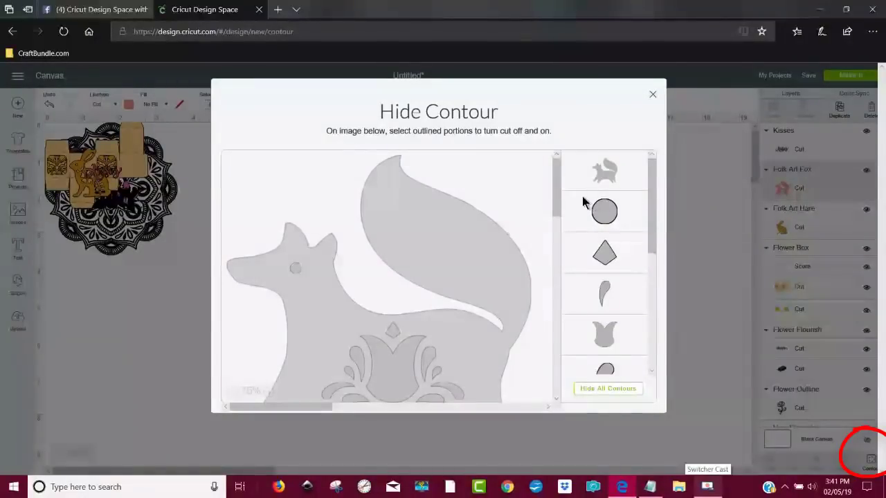
scroll(560, 194, "down", 2)
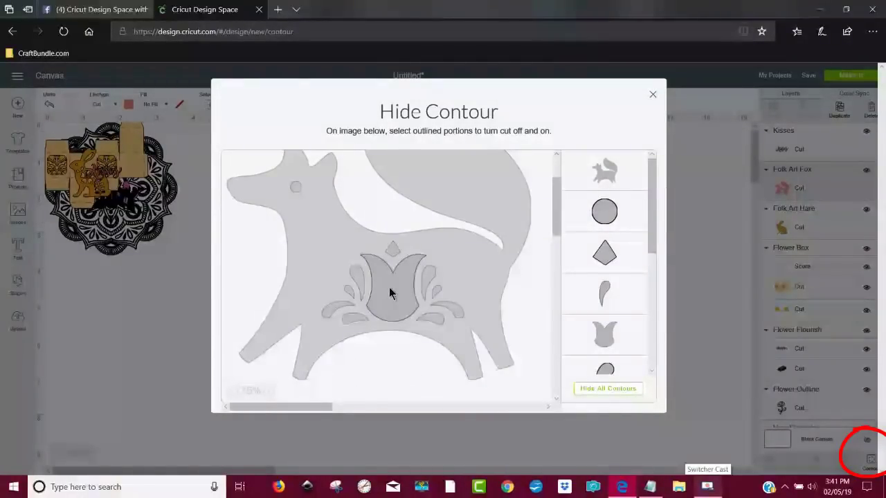
left_click(389, 287)
left_click(395, 247)
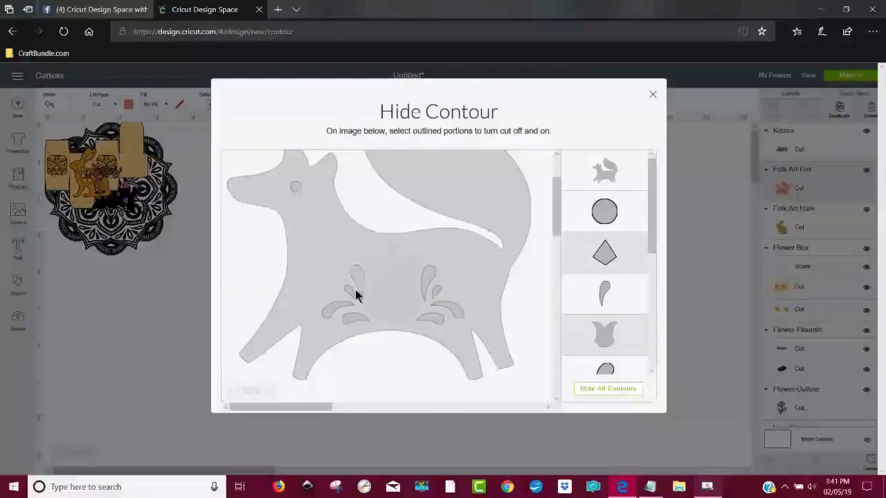
left_click(356, 287)
left_click(351, 291)
left_click(339, 305)
left_click(357, 318)
left_click(452, 309)
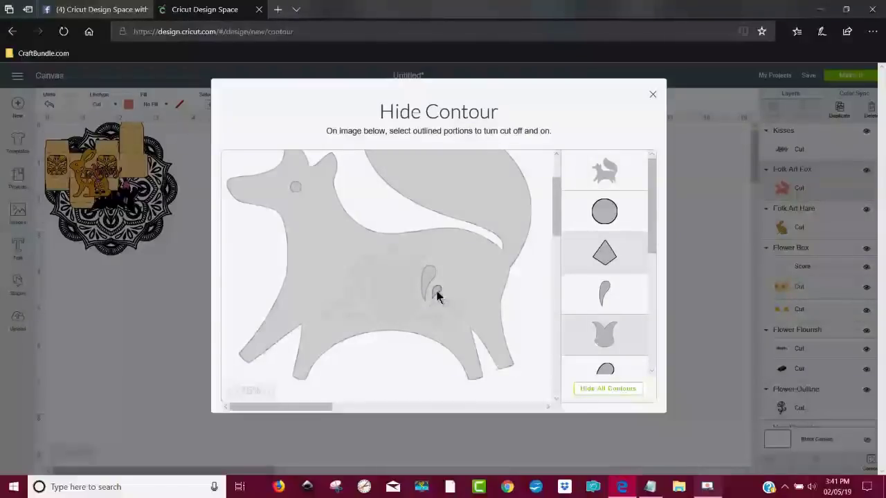
left_click(437, 294)
left_click(429, 280)
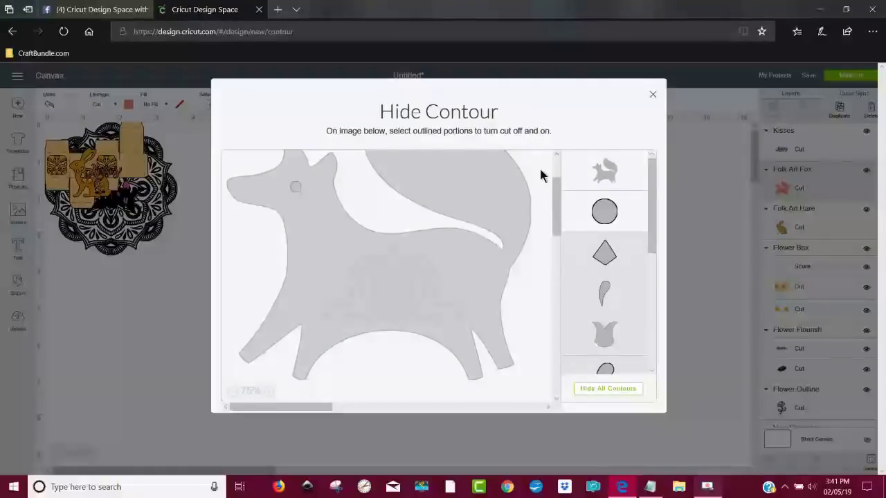
left_click(653, 94)
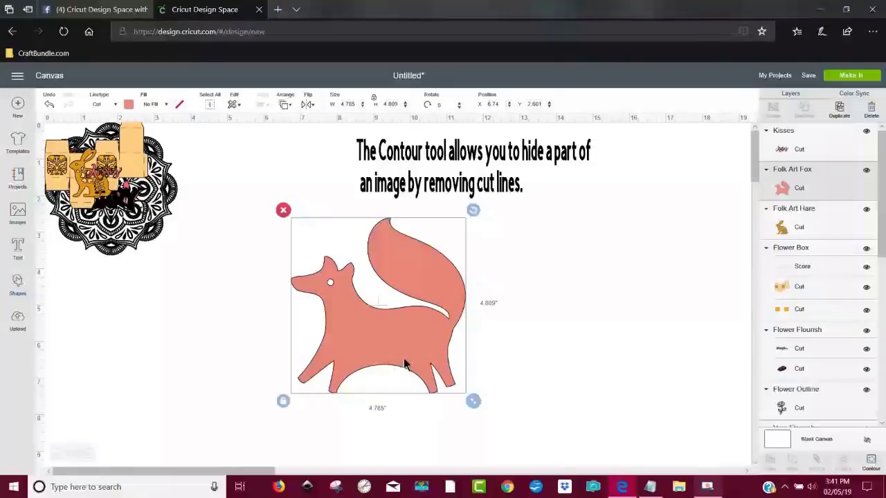
Reopen Contour for the fox and turn the tulip, diamond and teardrop cutouts on its body back on
left_click(871, 461)
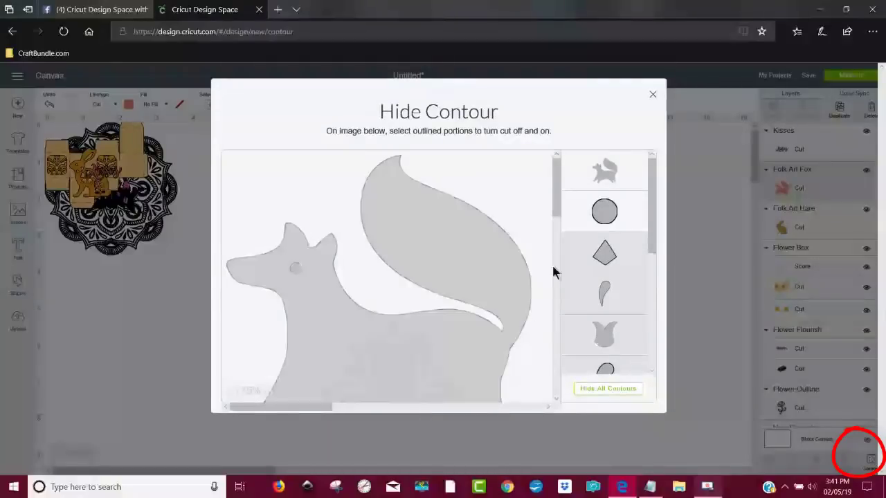
scroll(538, 263, "down", 5)
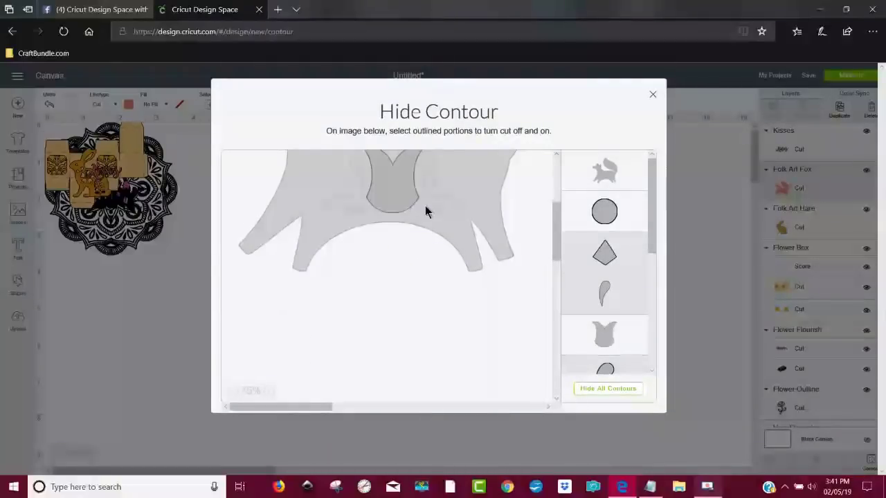
scroll(425, 212, "up", 5)
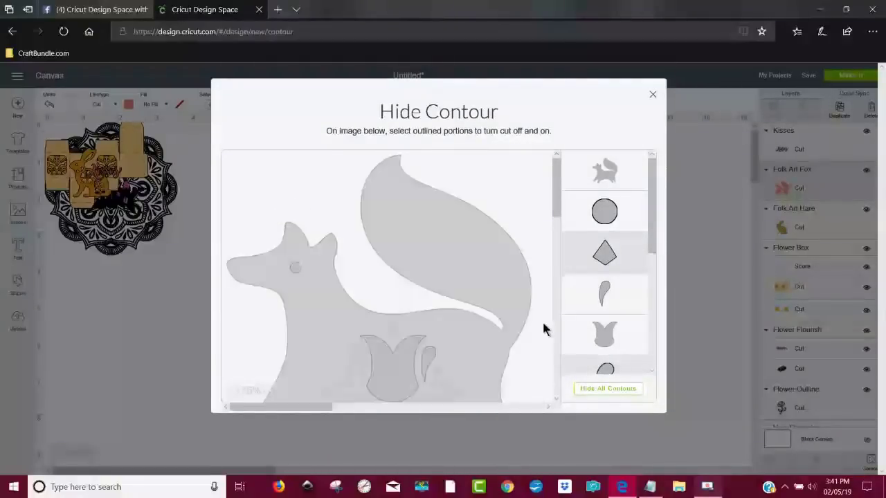
left_click(356, 357)
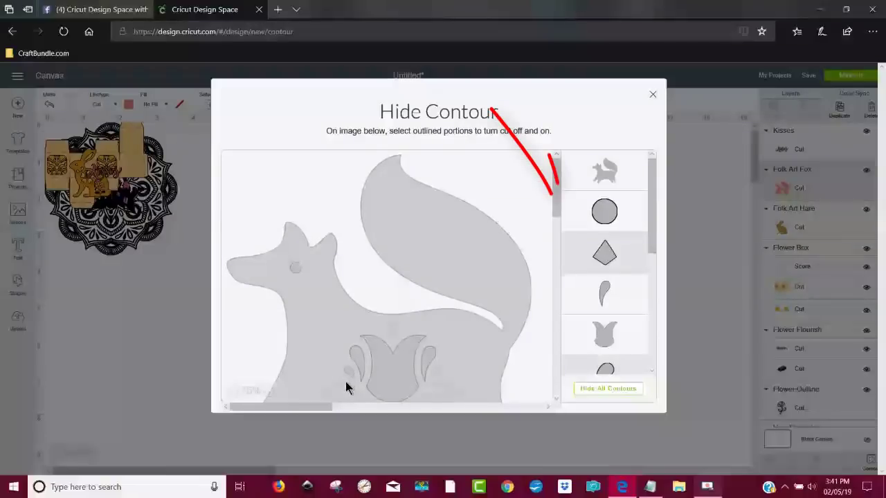
left_click(530, 234)
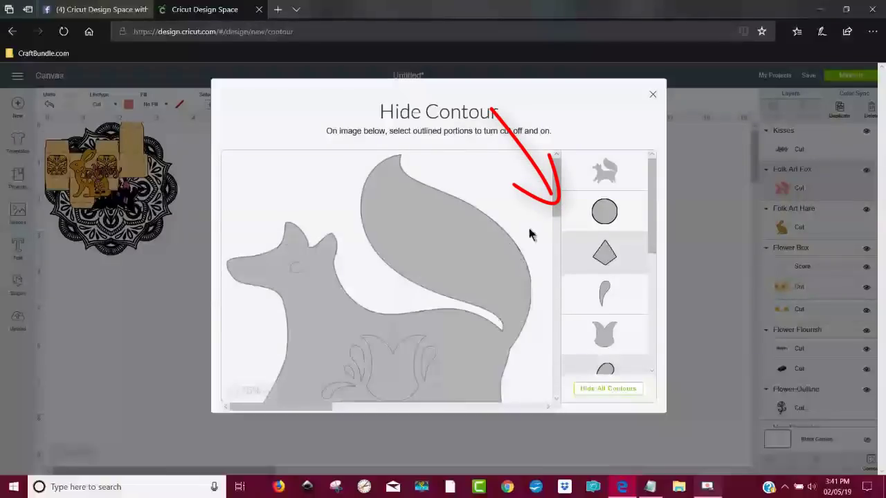
scroll(495, 253, "down", 2)
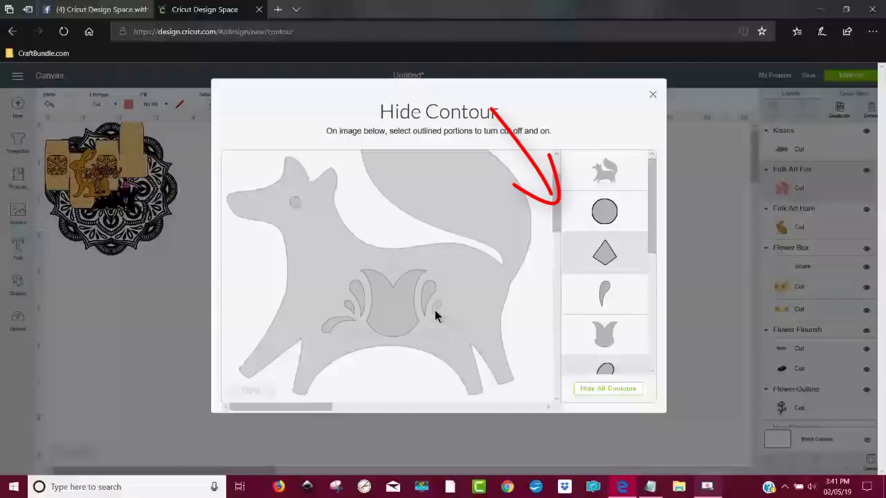
left_click(430, 302)
left_click(396, 263)
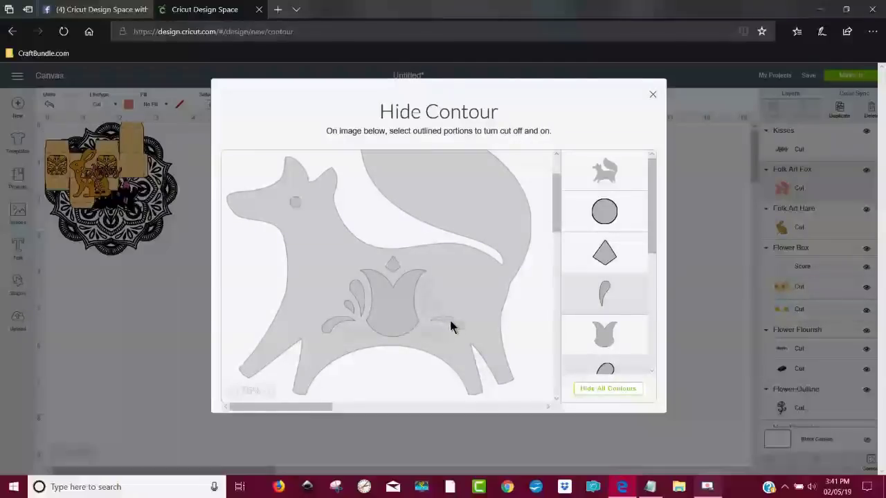
left_click(449, 323)
left_click(433, 335)
left_click(435, 308)
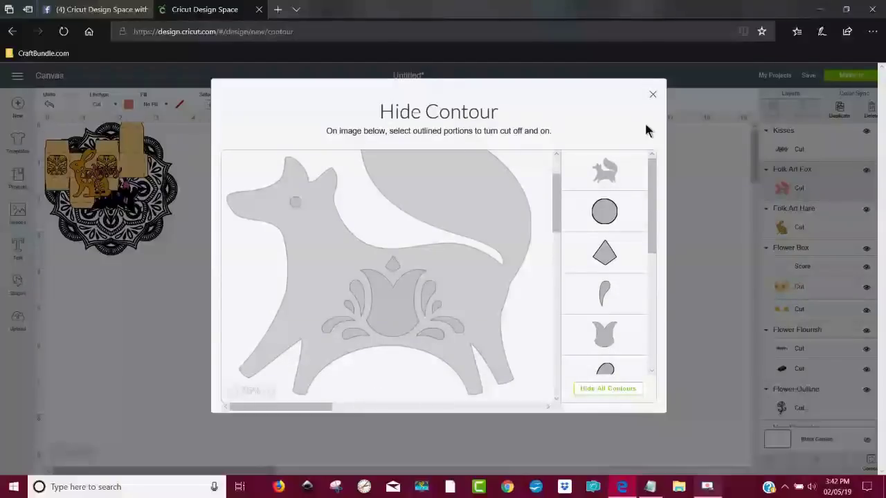
left_click(653, 97)
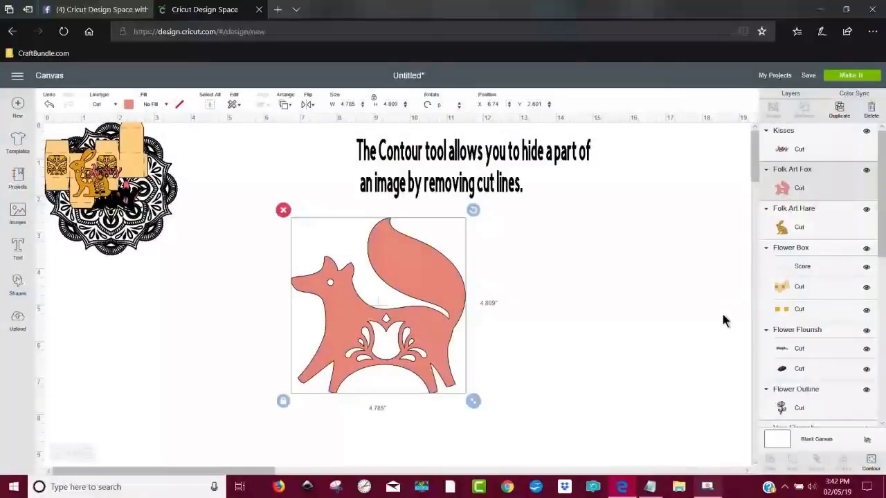
Delete the Folk Art Fox, then enlarge the Kisses image to about 8.05 in wide and place it on open canvas
left_click(283, 210)
left_click_drag(108, 183, 663, 459)
left_click_drag(552, 350, 398, 332)
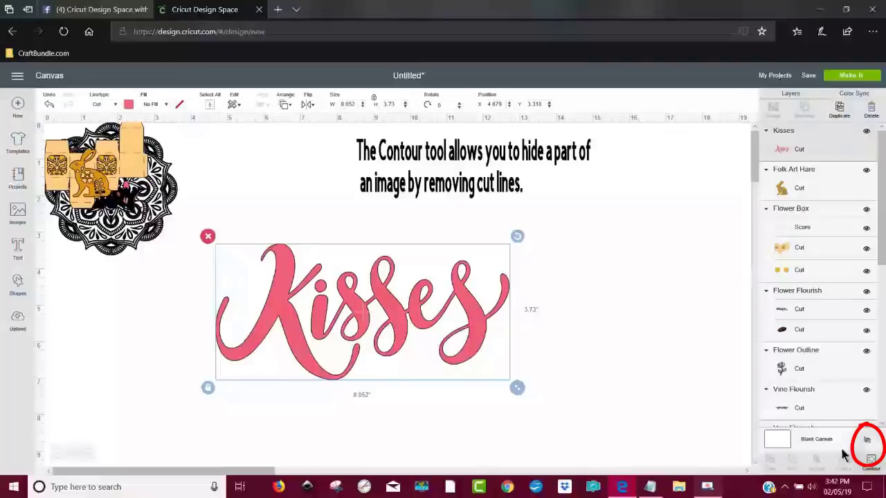
Try hiding the connected "isses" outline of the Kisses image with Contour, and undo the change
left_click(872, 459)
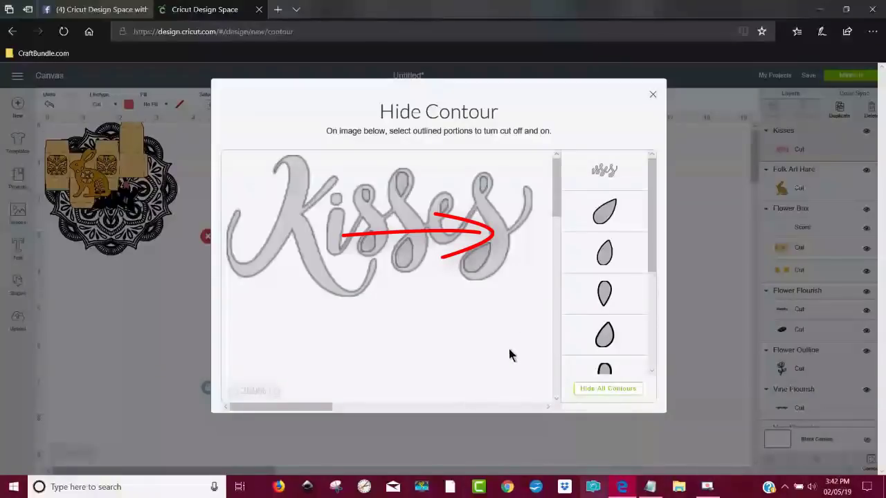
left_click(492, 218)
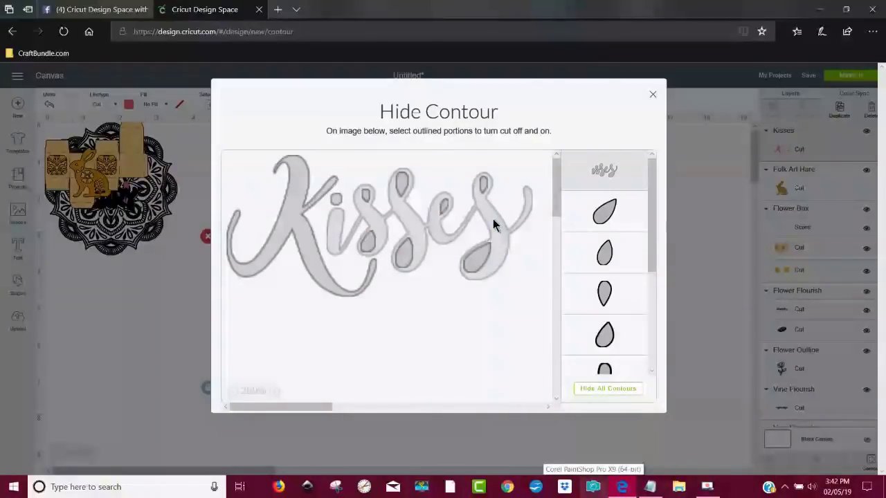
left_click(653, 96)
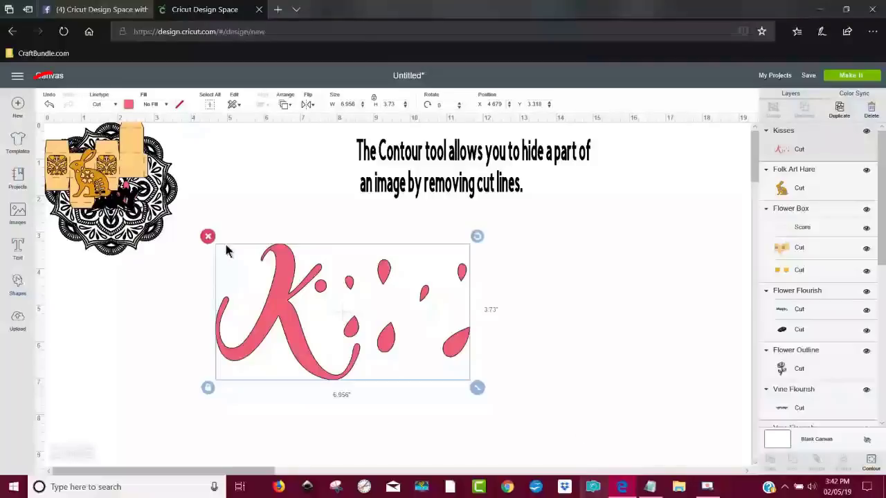
left_click(50, 106)
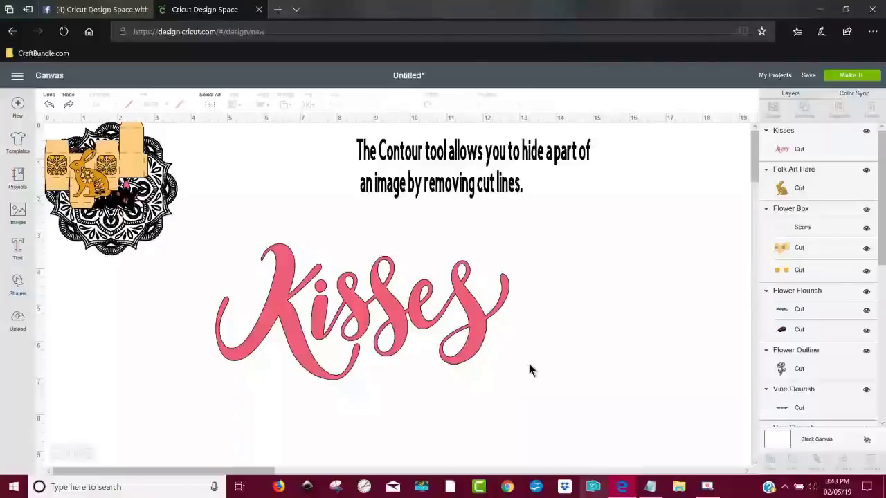
Delete the Kisses image, then enlarge the Folk Art Hare to about 4.5 in wide and place it on open canvas
left_click(478, 327)
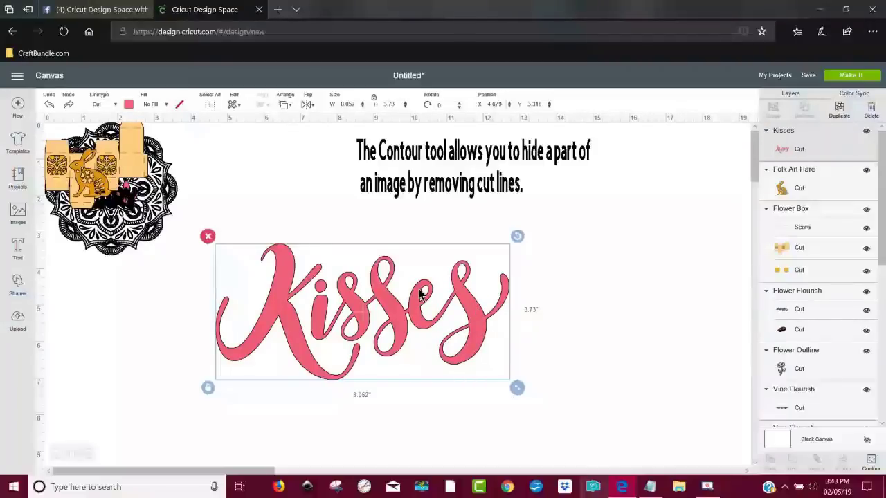
left_click(209, 238)
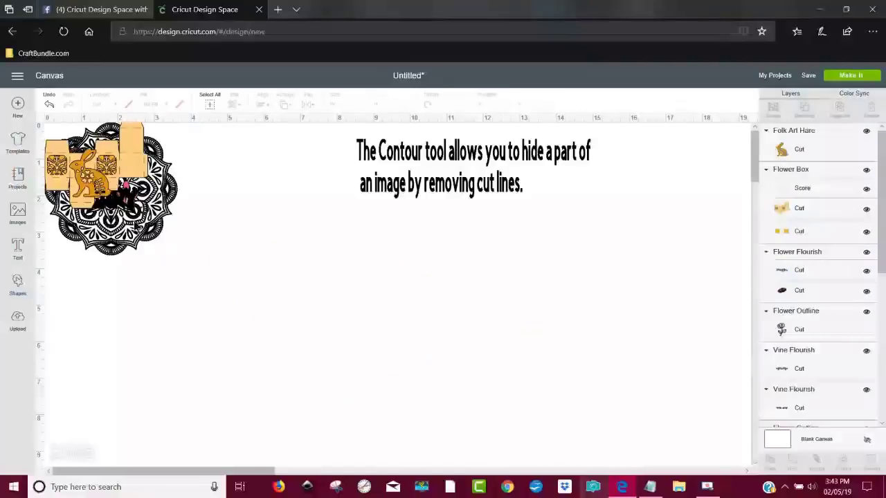
left_click_drag(102, 188, 613, 438)
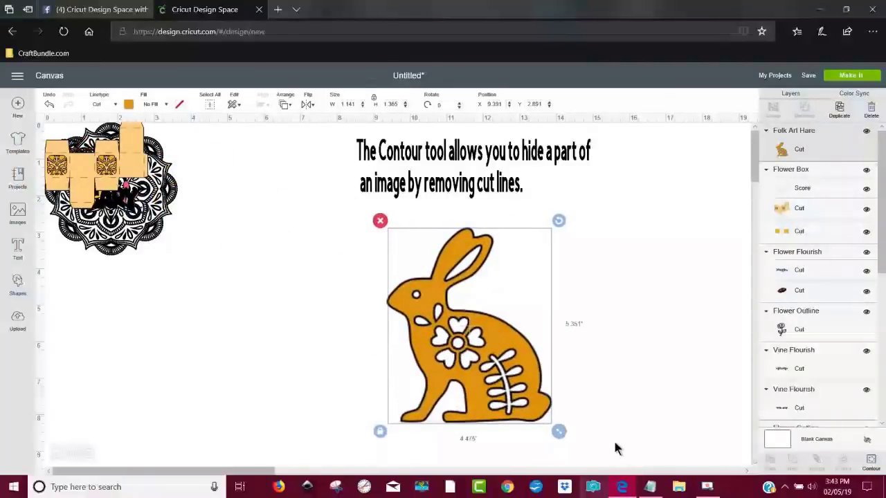
left_click_drag(478, 384, 380, 366)
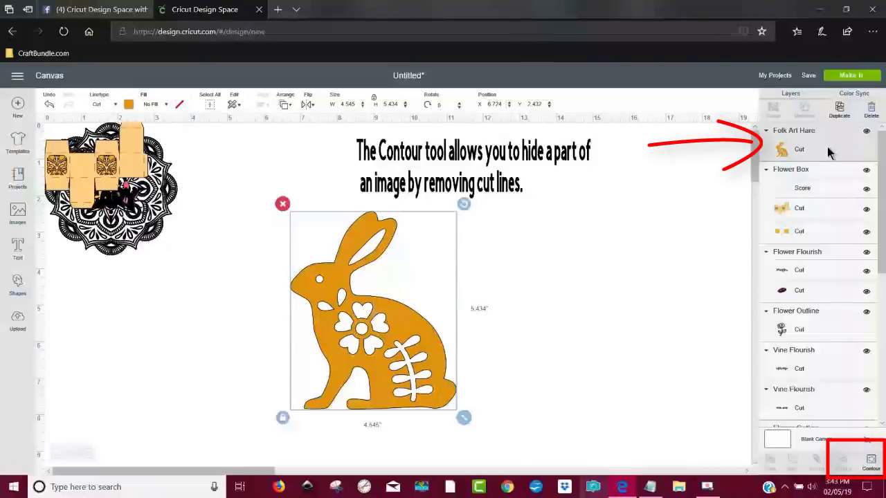
Use Contour on the hare to hide the leafy branch cutout on its hindquarters
left_click(871, 461)
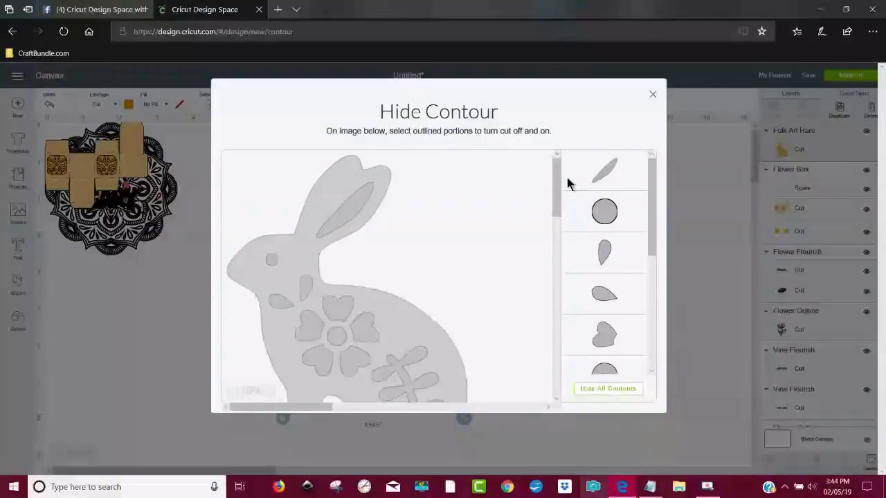
scroll(558, 185, "down", 3)
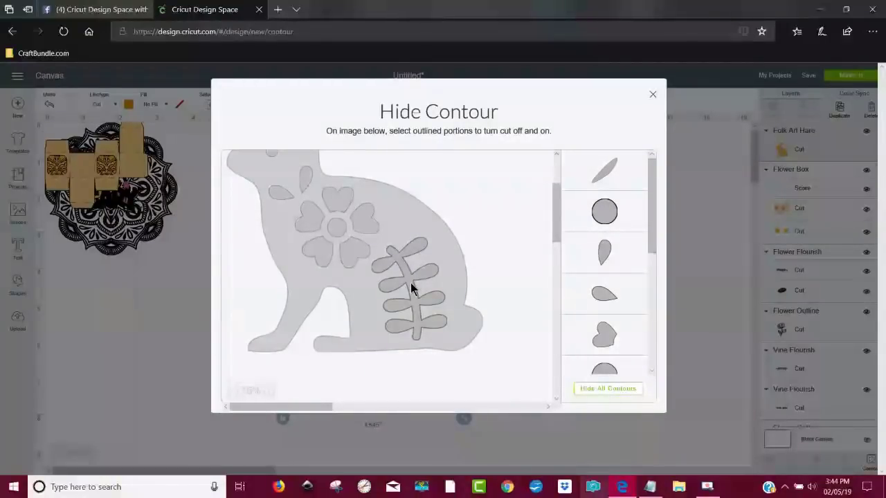
left_click(411, 282)
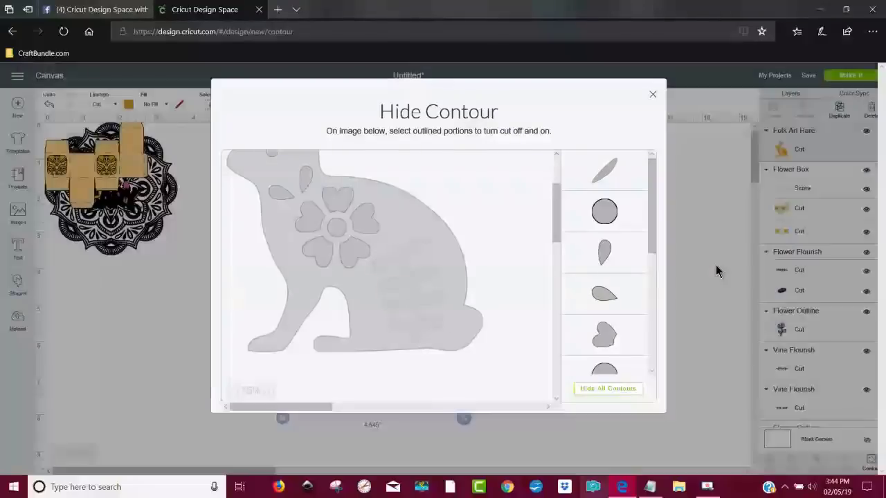
left_click(716, 266)
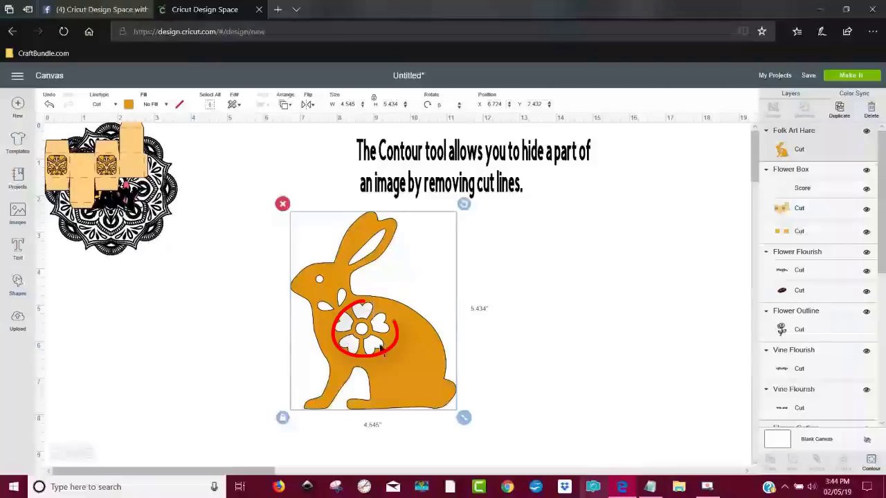
Use Contour on the hare to hide the flower's petals and centre plus the two teardrop cutouts on its neck
left_click(870, 461)
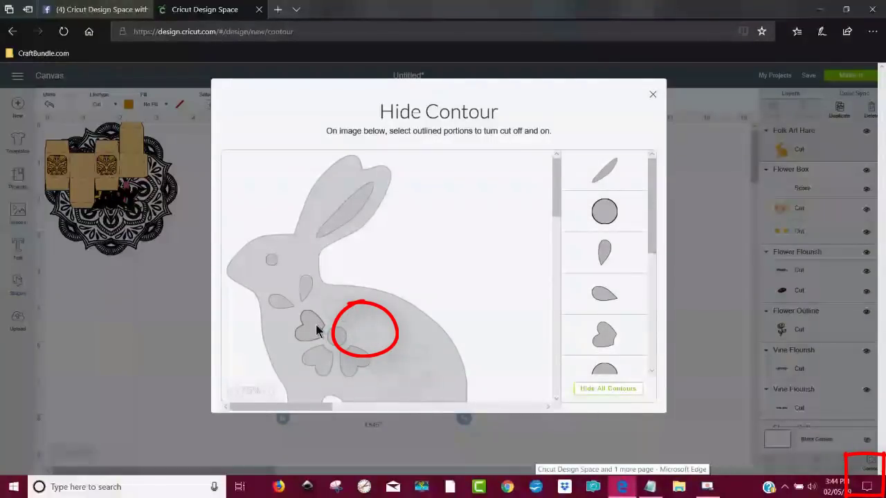
left_click(322, 359)
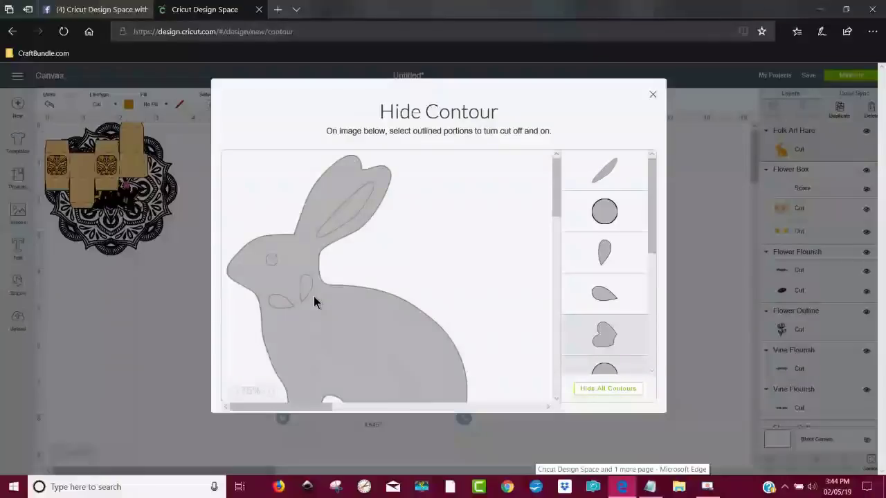
left_click(309, 287)
left_click(283, 301)
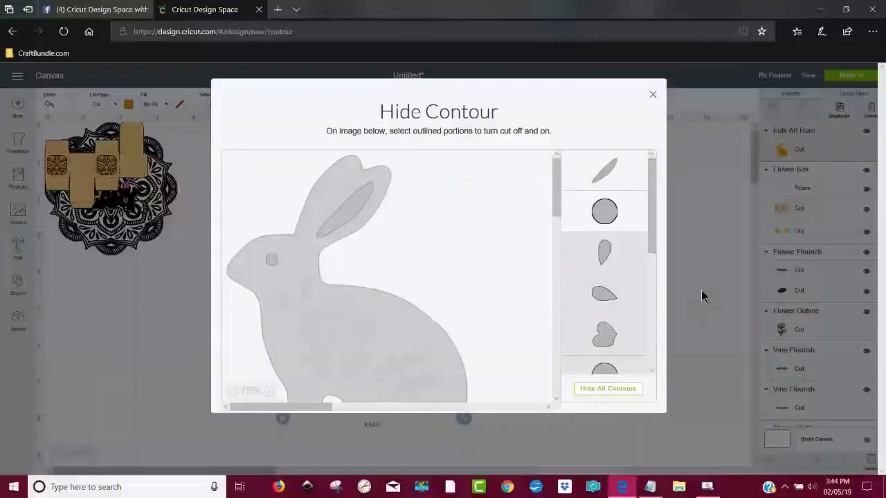
left_click(701, 290)
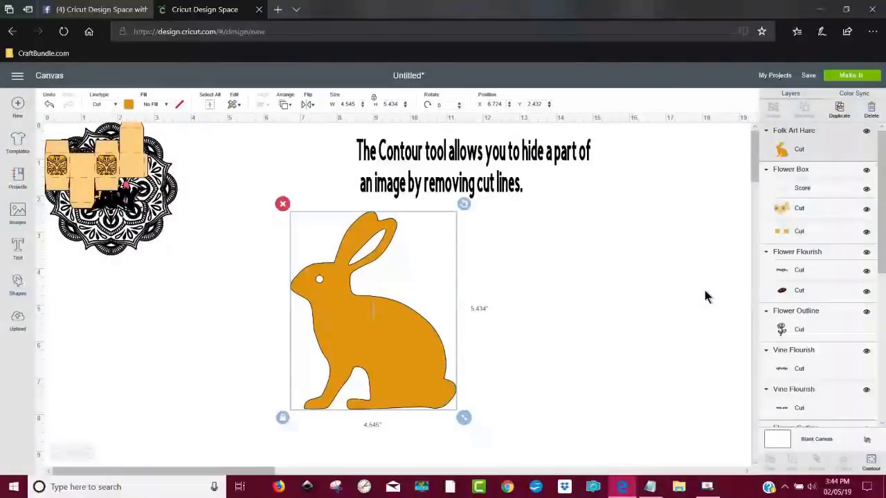
Delete the hare, then enlarge the Flower Box to about 7.5 in wide and place it on open canvas
left_click(283, 204)
left_click_drag(144, 182, 599, 483)
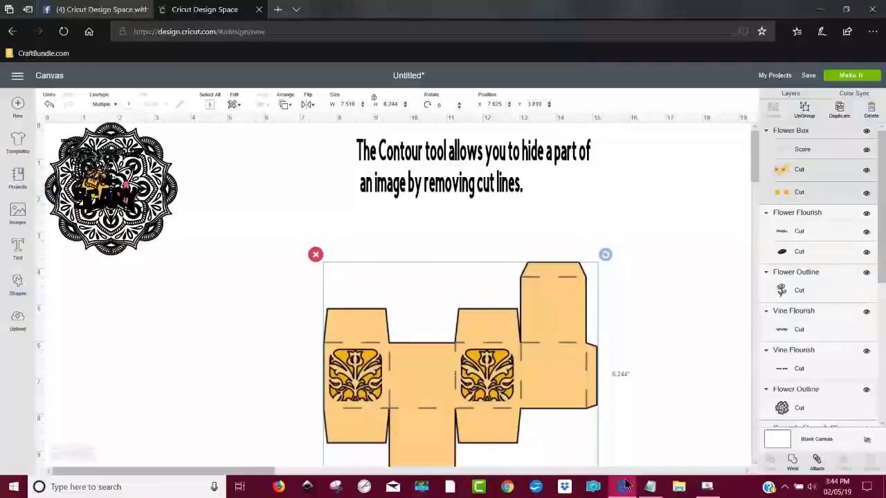
left_click_drag(532, 388, 459, 338)
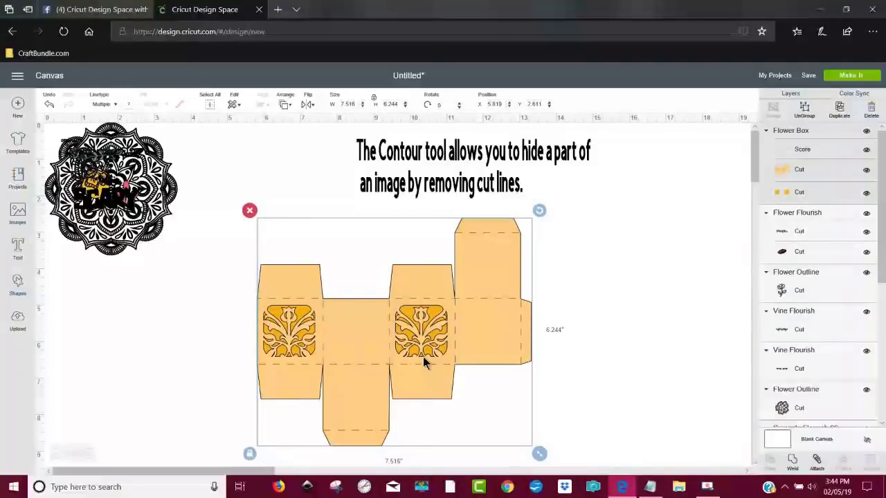
Hide the Flower Box's Score layer and its darker yellow Cut layer, leaving only the box-shaped Cut layer visible
left_click(866, 151)
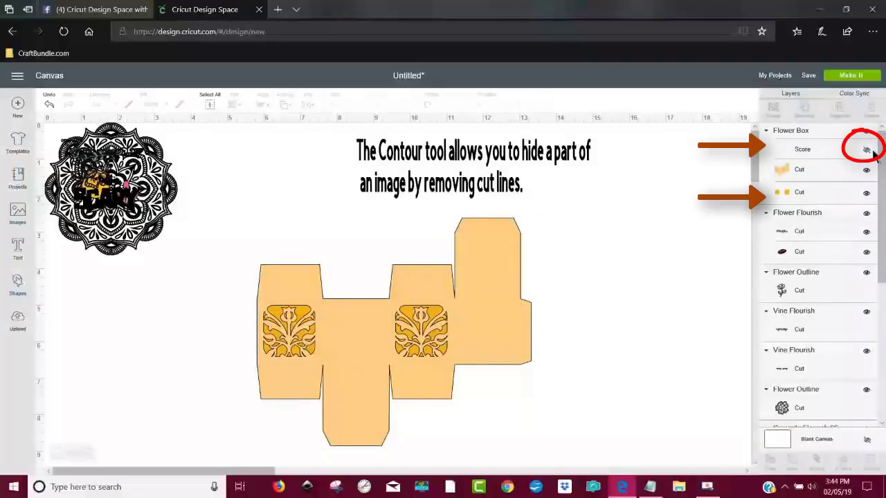
left_click(866, 194)
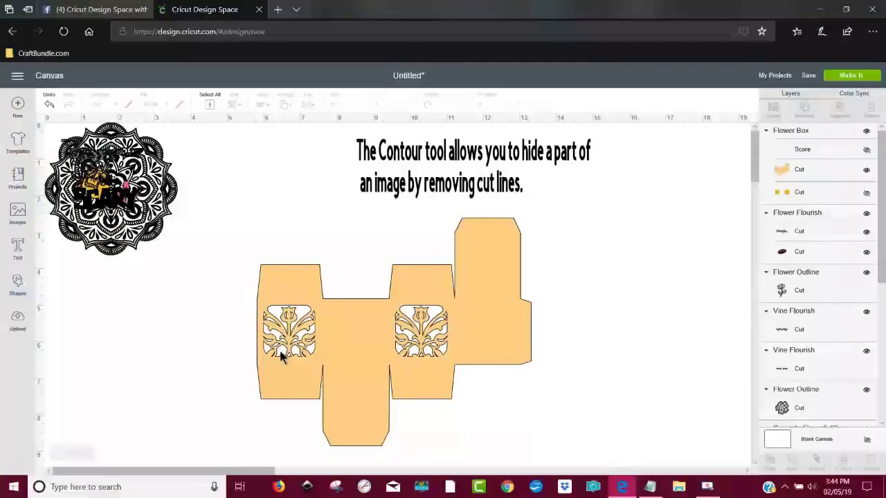
left_click(501, 339)
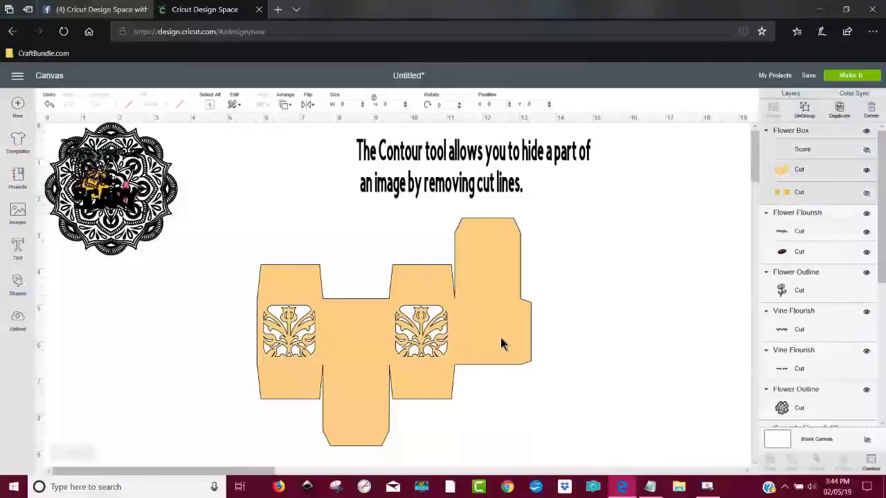
left_click(589, 335)
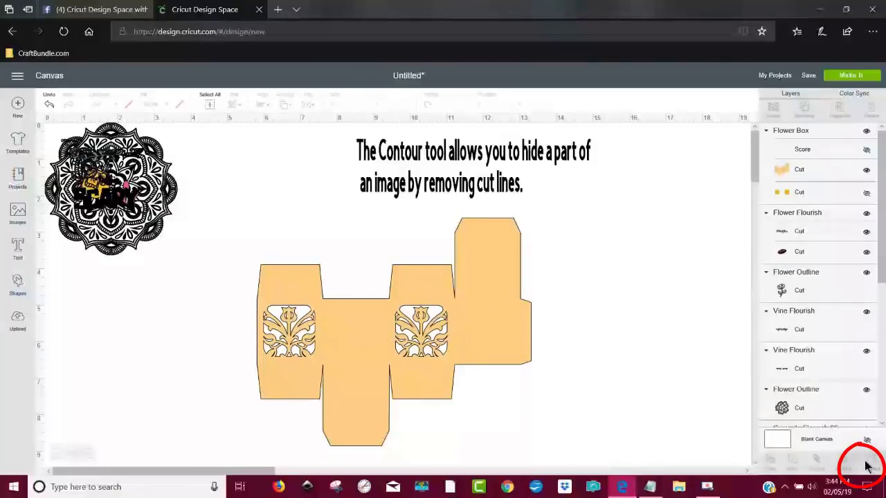
Use Contour on the Flower Box to hide all contours, removing both floral cutout panels
left_click(489, 315)
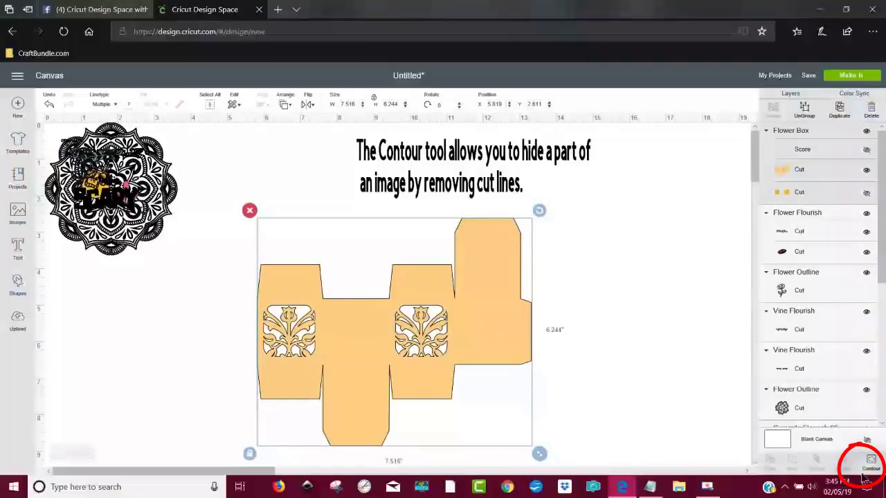
left_click(871, 464)
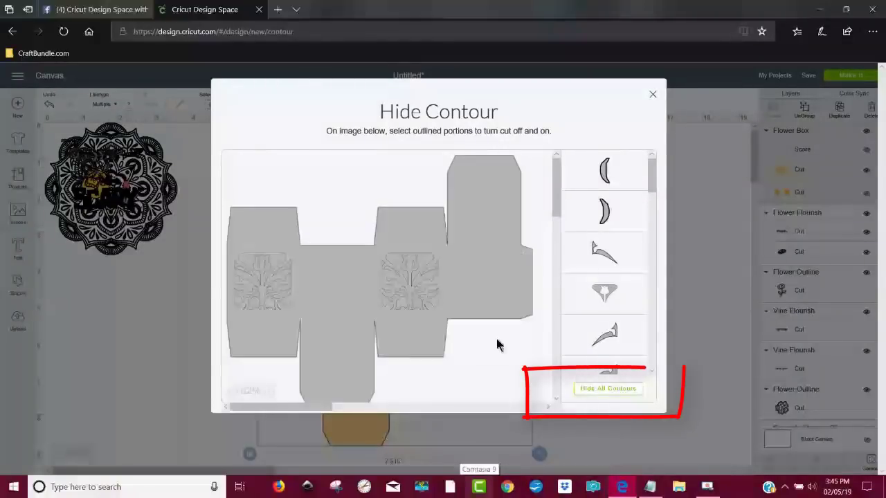
left_click(607, 389)
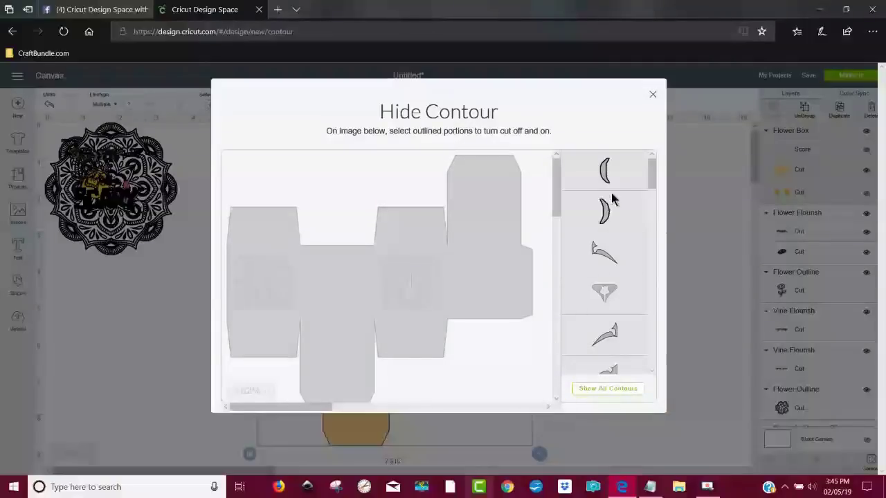
left_click(704, 179)
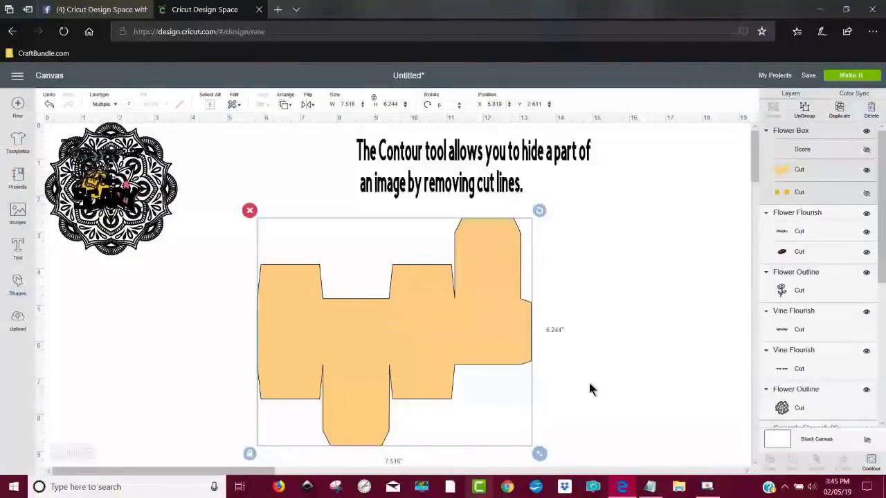
Delete the Flower Box, then enlarge the Scary image to about 8.5 in wide and place it on open canvas
left_click(249, 210)
left_click_drag(125, 193, 620, 426)
left_click_drag(473, 392, 414, 349)
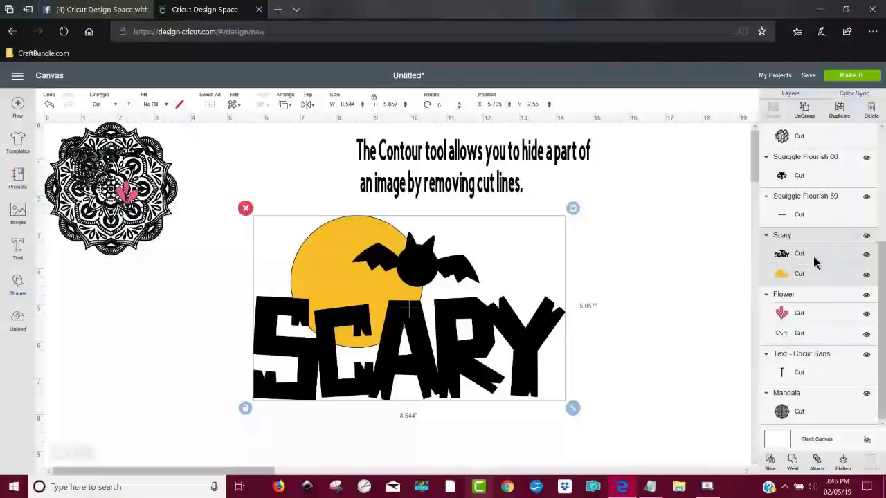
Turn the Scary image's black layer off and back on, then hide its yellow background layer
left_click(867, 255)
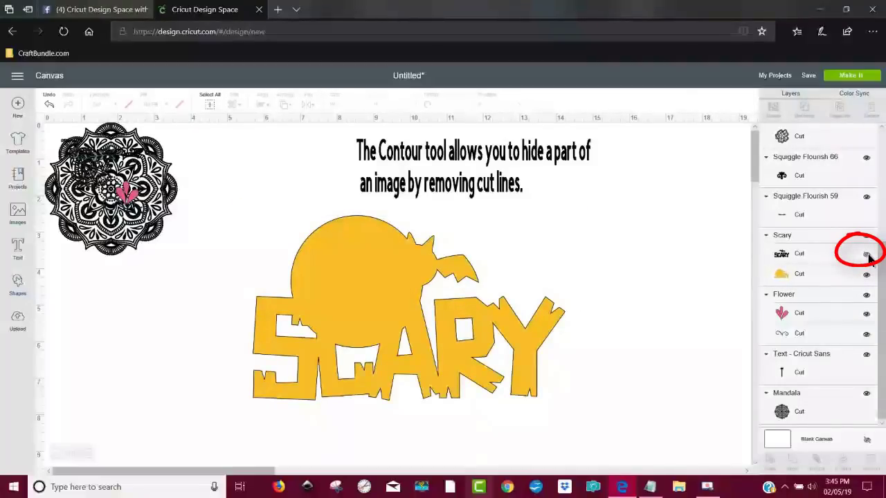
left_click(866, 256)
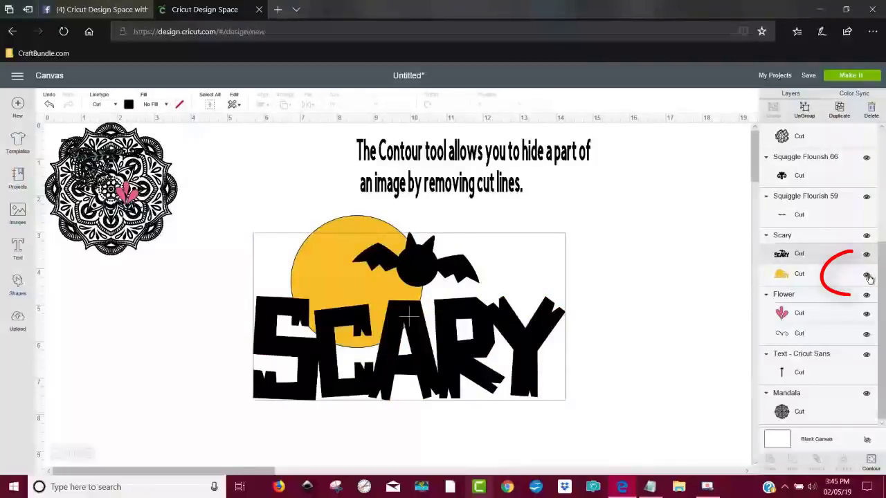
left_click(866, 274)
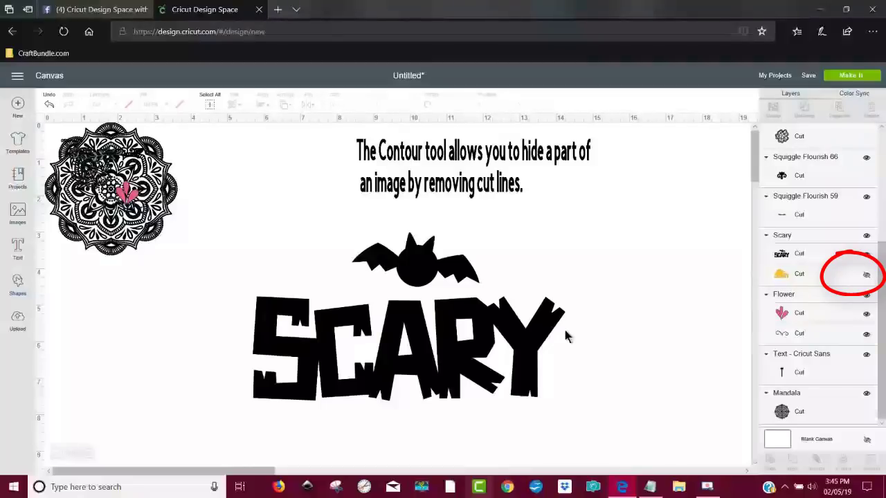
Use Contour on the Scary image to hide the bat, keeping only the black lettering
left_click(418, 284)
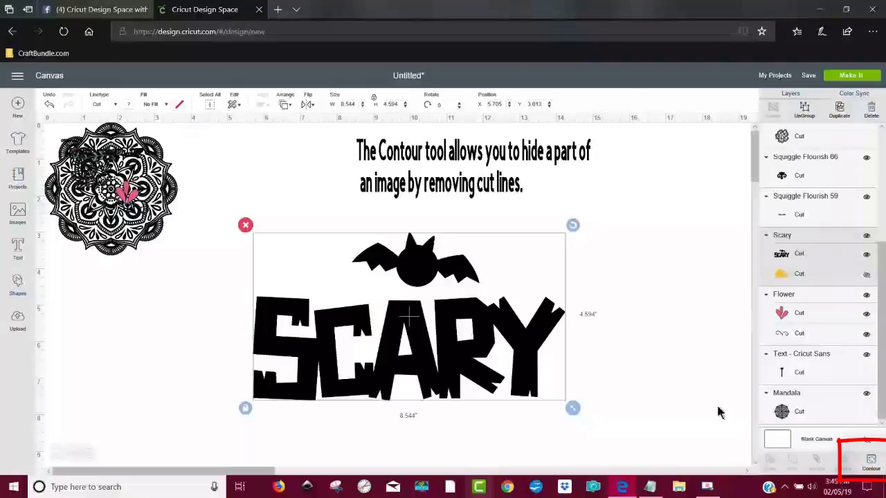
left_click(871, 464)
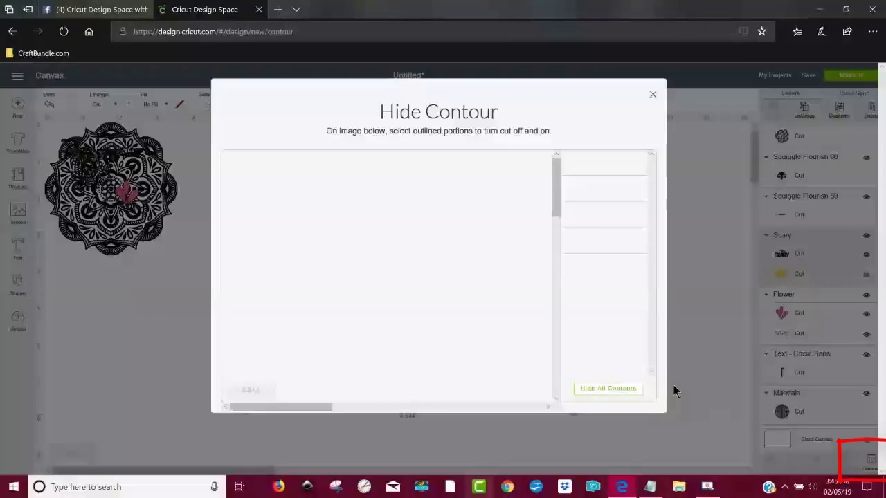
left_click(397, 200)
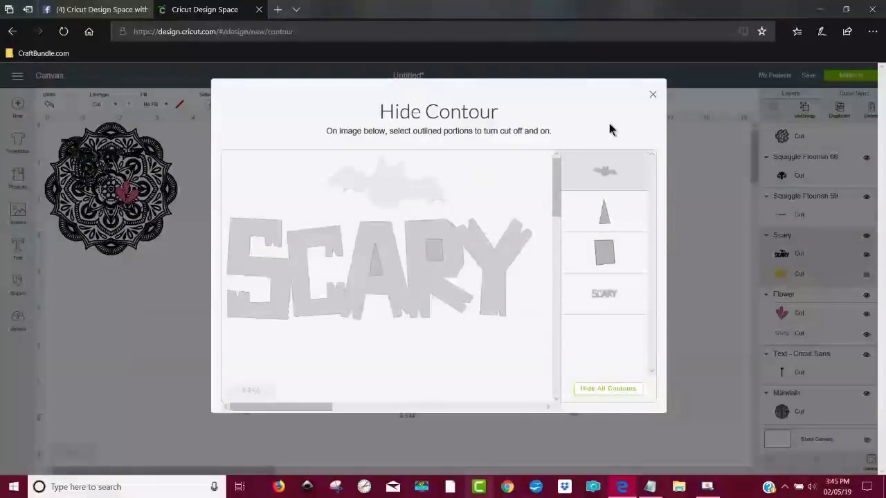
left_click(652, 97)
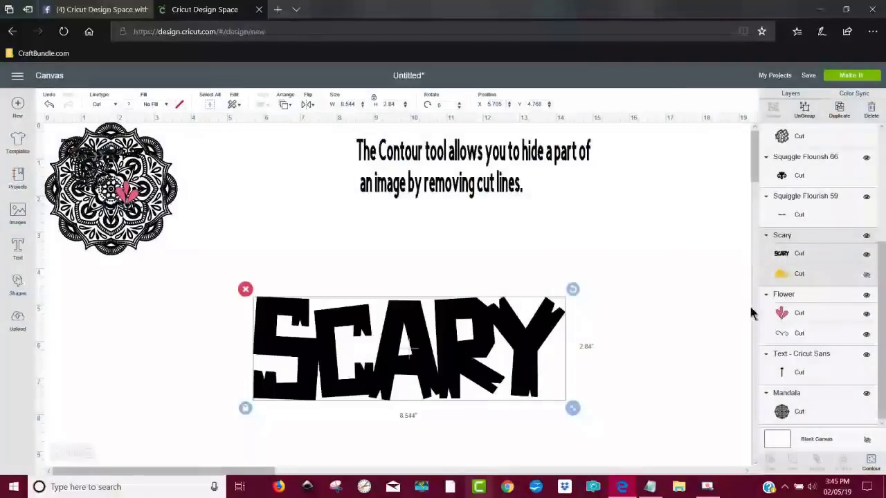
Turn the Scary image's yellow background layer back on, then delete the whole image
left_click(866, 277)
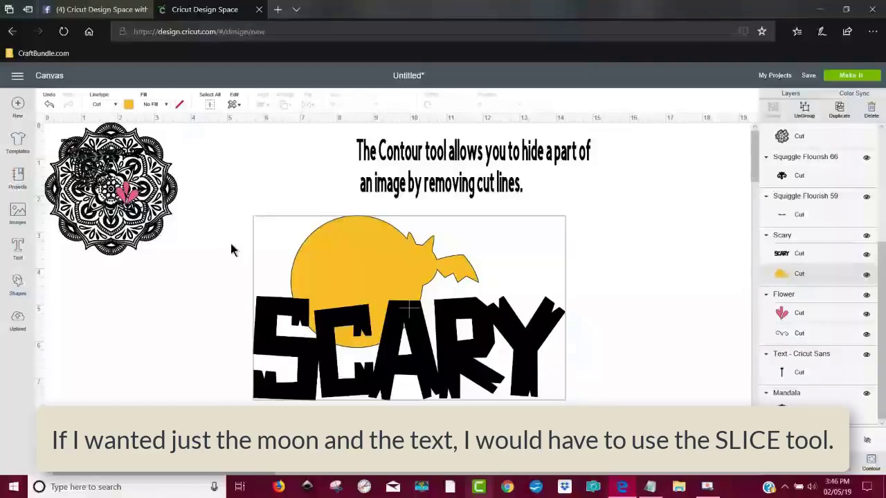
left_click(235, 301)
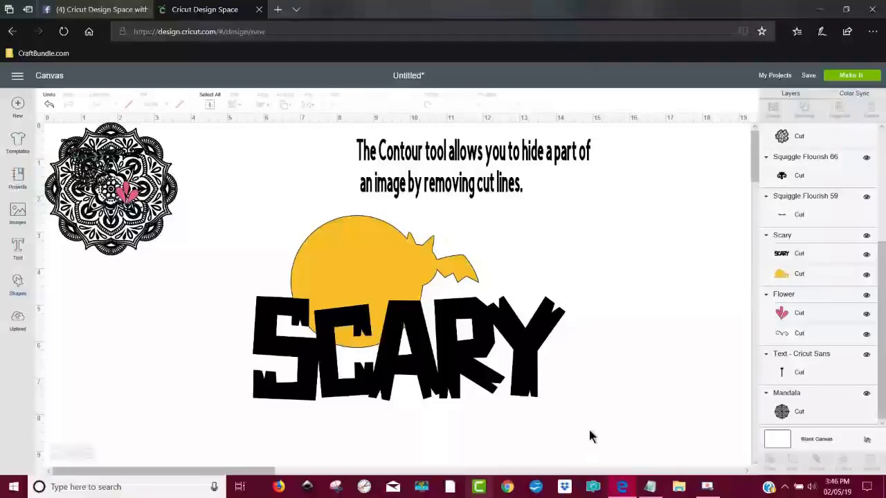
left_click_drag(589, 430, 229, 208)
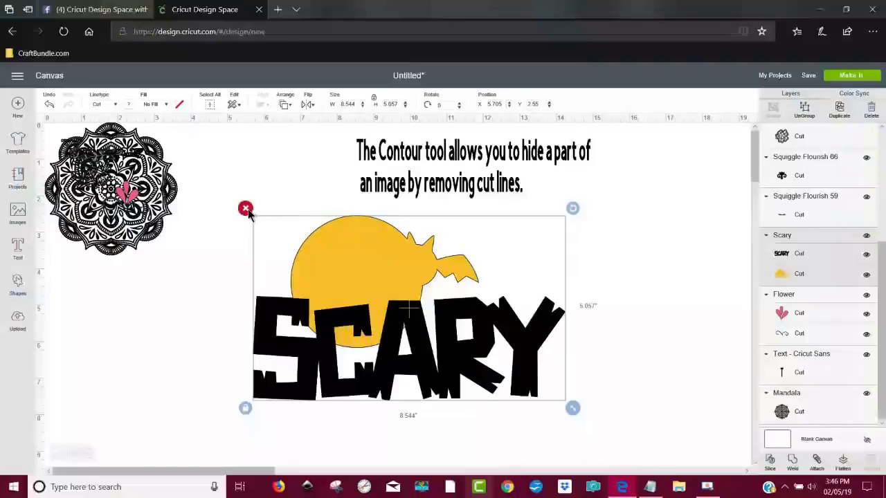
left_click(245, 209)
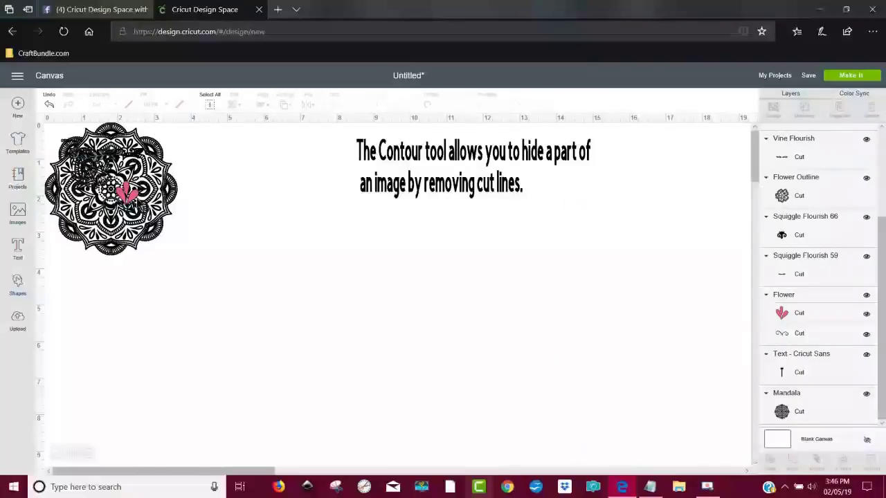
Enlarge the Flower image to about 5.56 in wide, rotate it to 270°, and place it on open canvas
left_click_drag(135, 199, 611, 408)
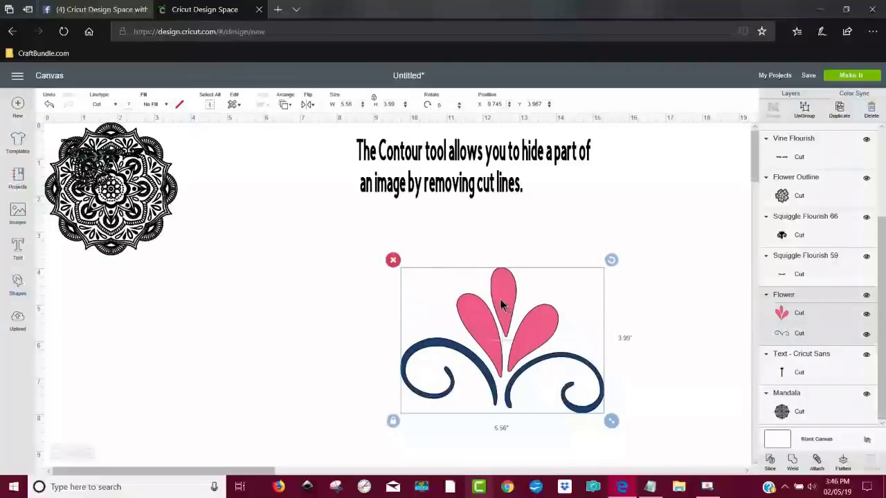
left_click_drag(501, 305, 452, 291)
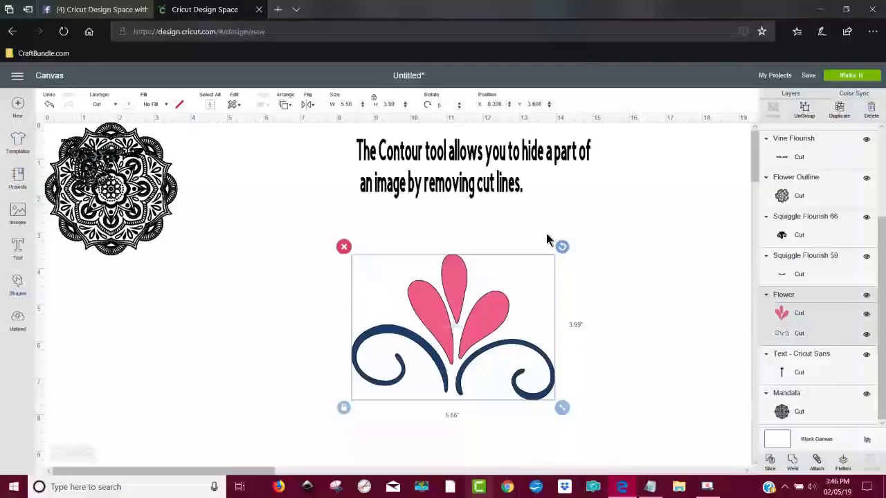
left_click_drag(547, 239, 375, 234)
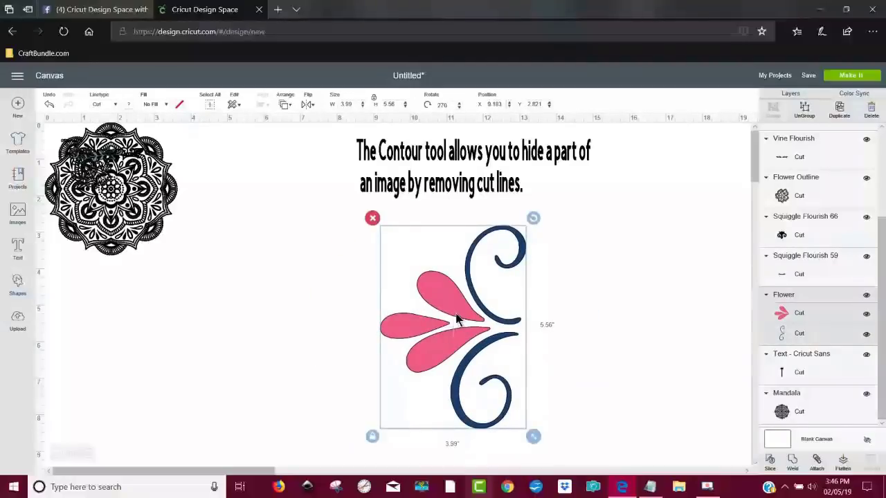
left_click_drag(457, 319, 355, 308)
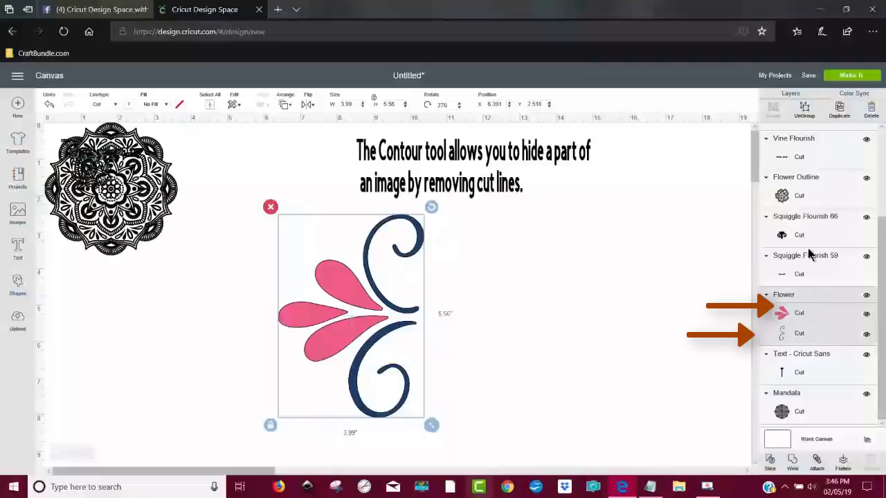
Hide the Flower's blue scroll layer and ungroup the image so the pink petals can be moved on their own
left_click(866, 334)
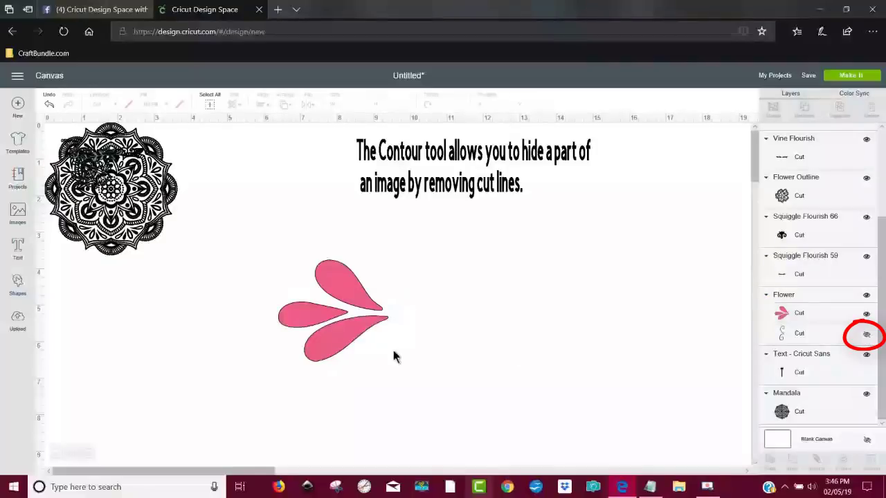
left_click(310, 319)
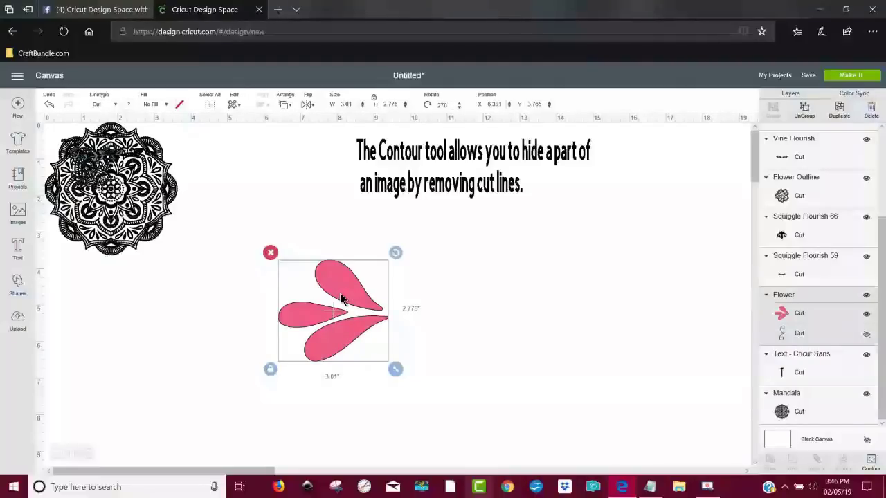
left_click(804, 113)
left_click(311, 319)
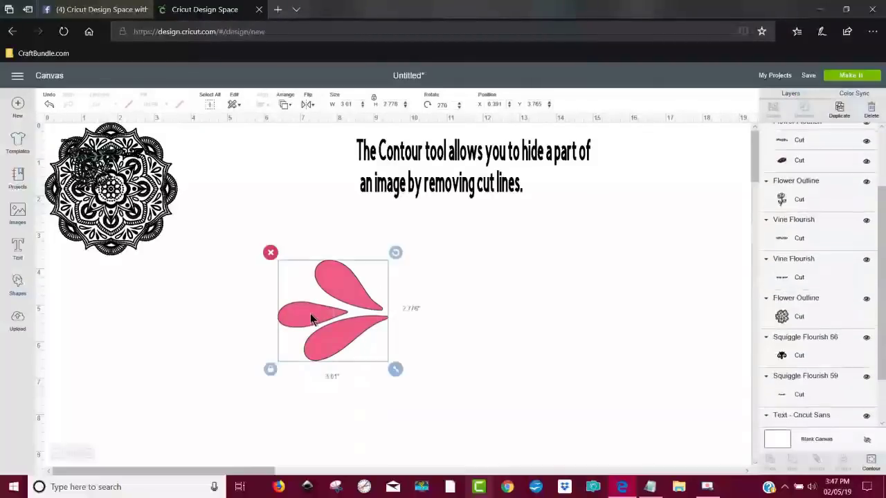
left_click_drag(311, 318, 336, 311)
left_click(643, 223)
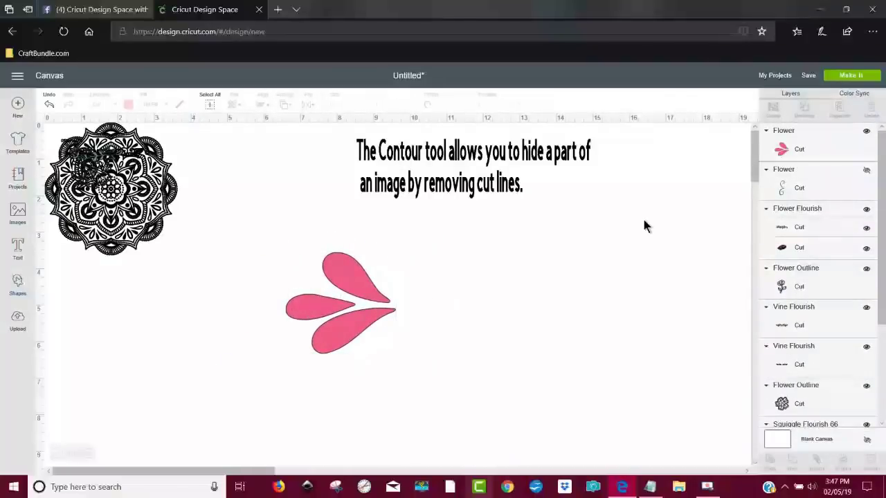
Use Contour on the pink petal layer to hide the middle petal
left_click(376, 292)
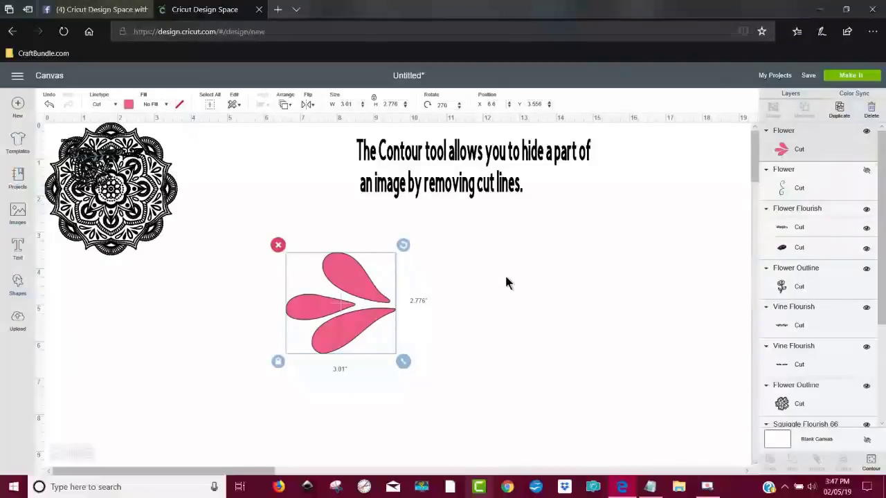
left_click(871, 462)
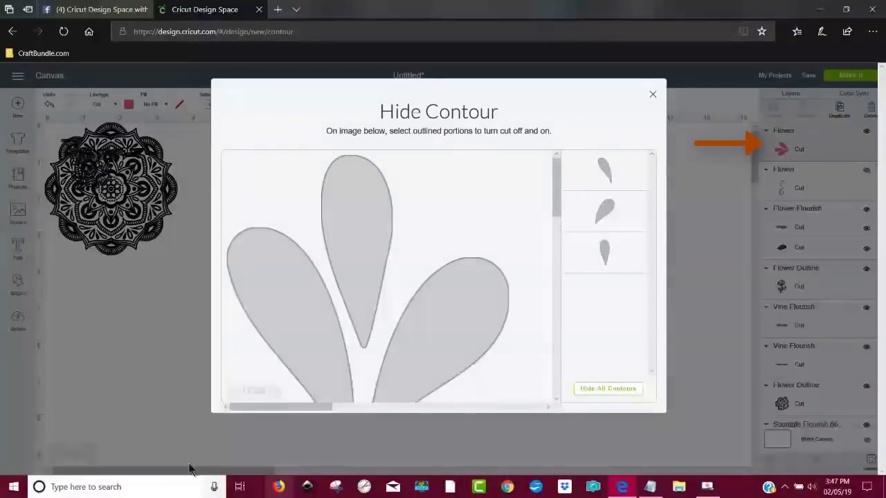
left_click(355, 245)
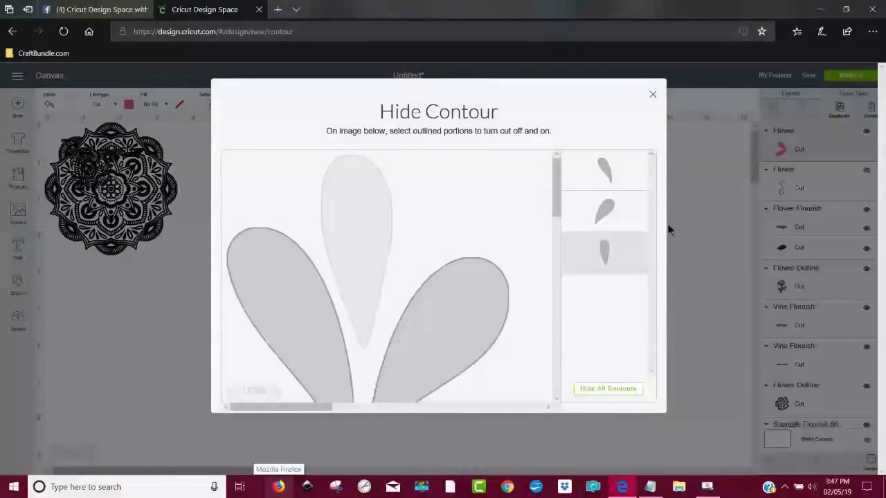
left_click(652, 94)
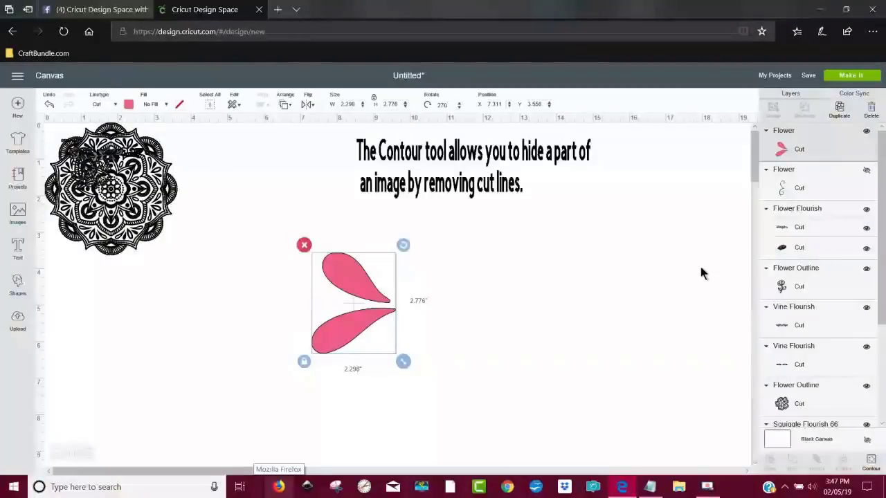
Duplicate the two-petal Flower, flip the copy horizontally, and place it opposite the original with a wide gap between them
left_click(839, 109)
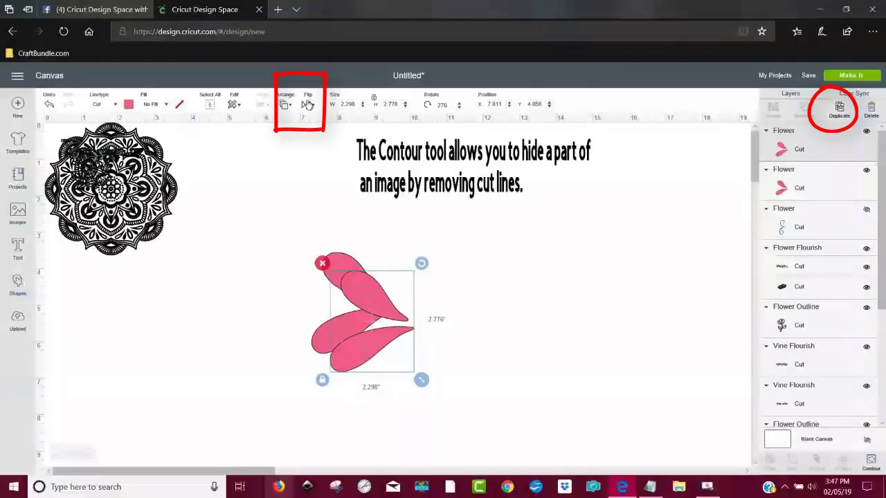
left_click(308, 105)
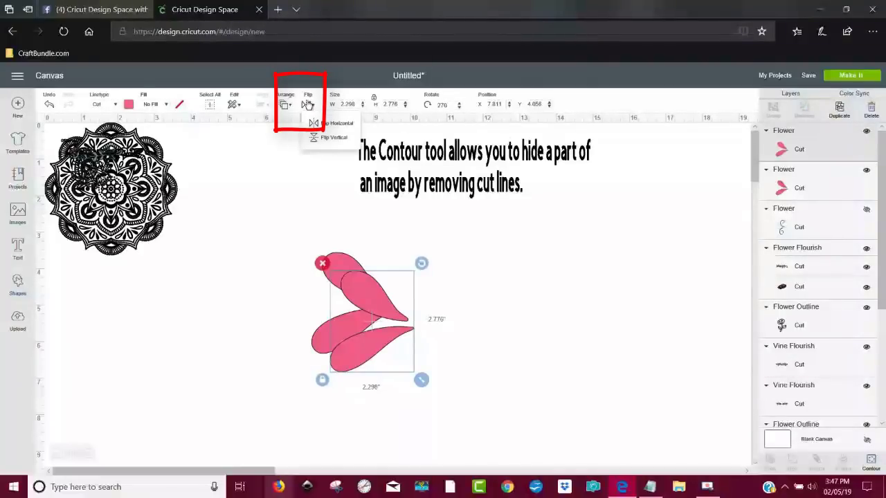
left_click(327, 123)
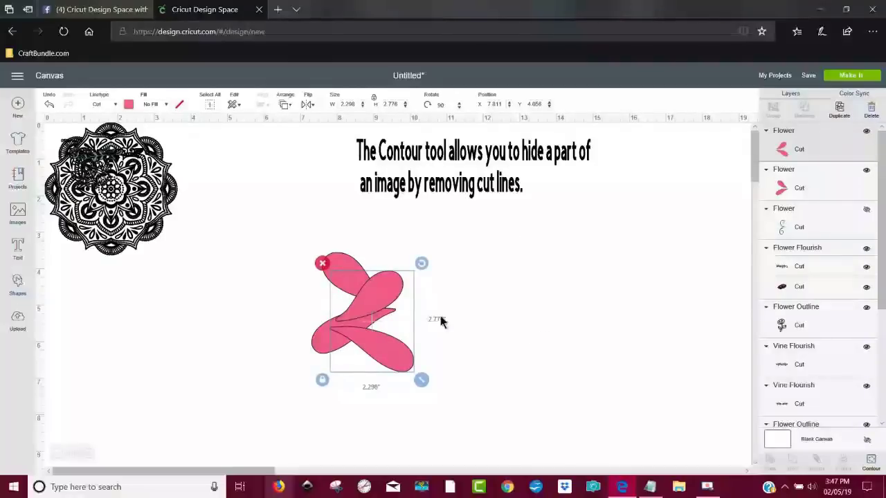
left_click_drag(391, 302, 563, 271)
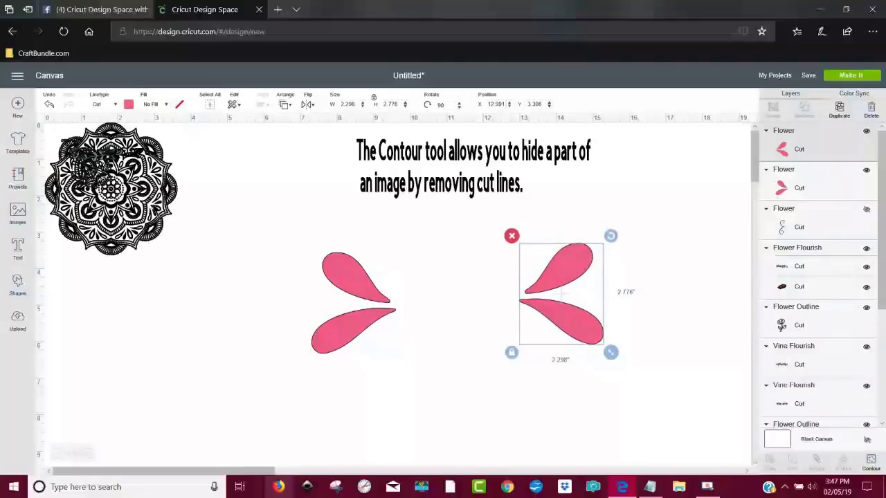
Try the Mandala in the gap between the two petal pairs, then return it to the canvas corner
left_click_drag(111, 189, 456, 307)
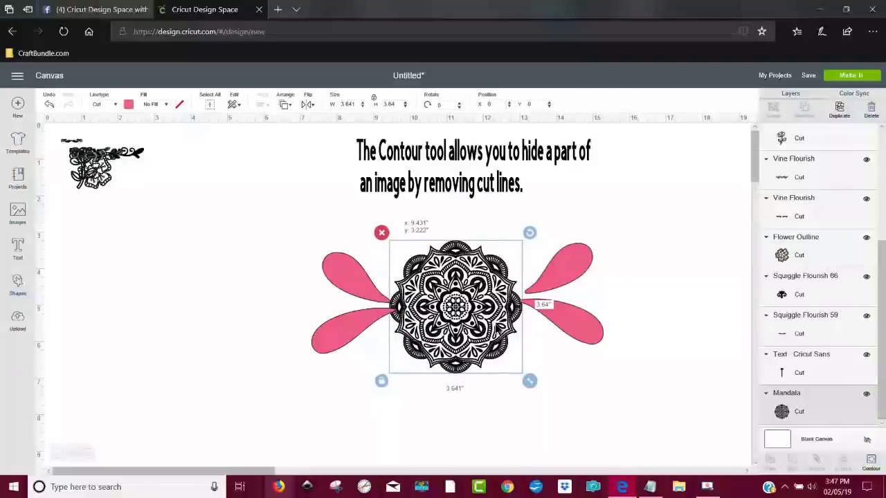
left_click_drag(495, 327, 142, 232)
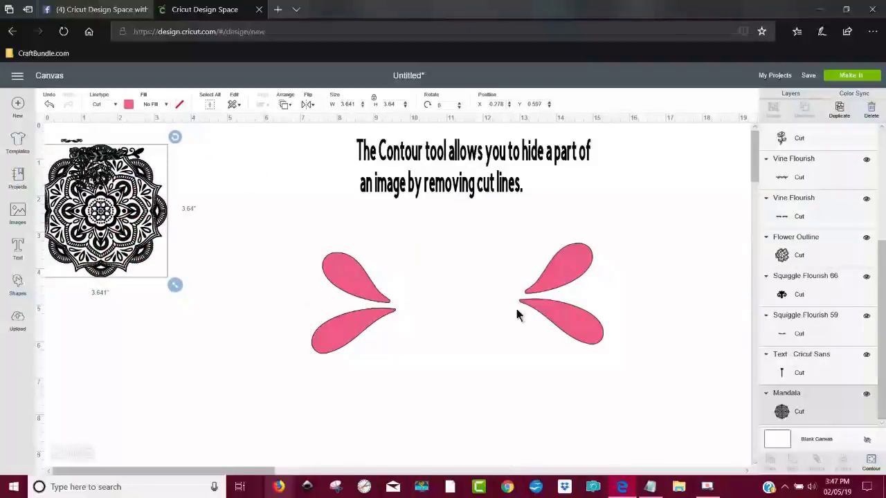
Delete both petal pairs, then enlarge the round Flower Outline to about 5.9 in wide and place it on open canvas
left_click_drag(580, 337, 447, 347)
left_click(543, 393)
left_click_drag(267, 261, 258, 216)
left_click(302, 246)
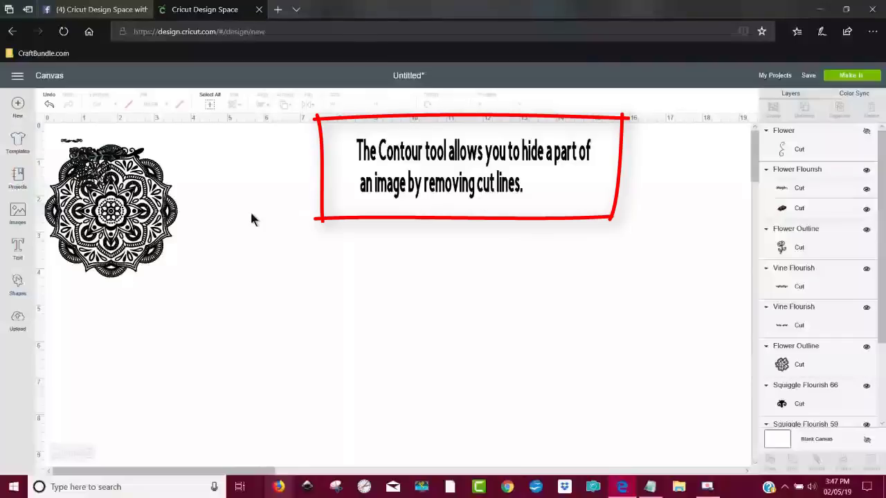
left_click_drag(90, 165, 520, 397)
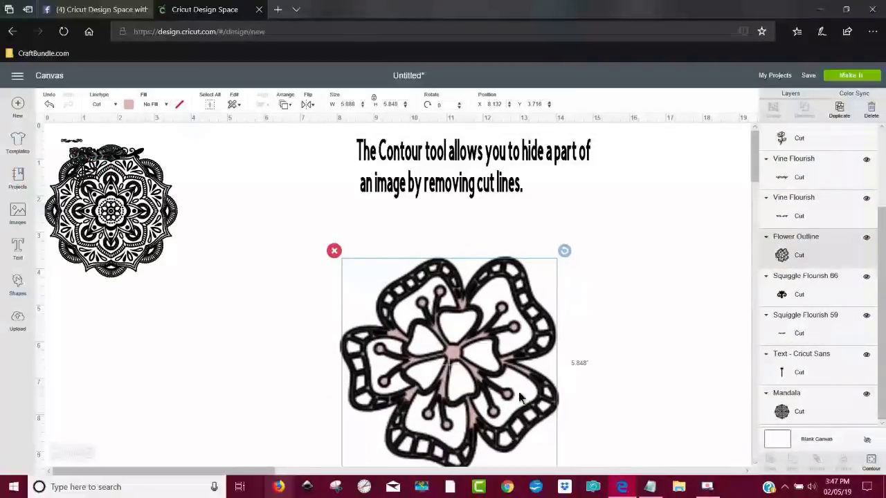
left_click_drag(450, 342, 429, 311)
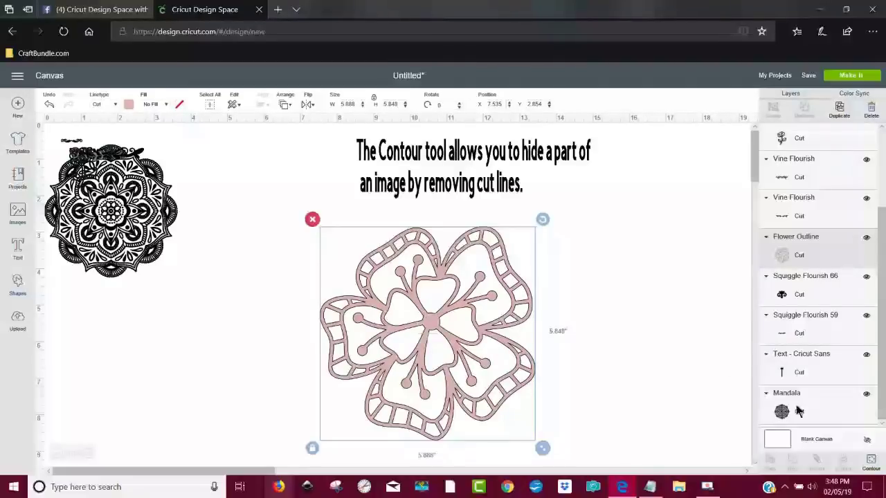
Use Contour on the Flower Outline to hide its outermost contour, then undo the change
left_click(872, 461)
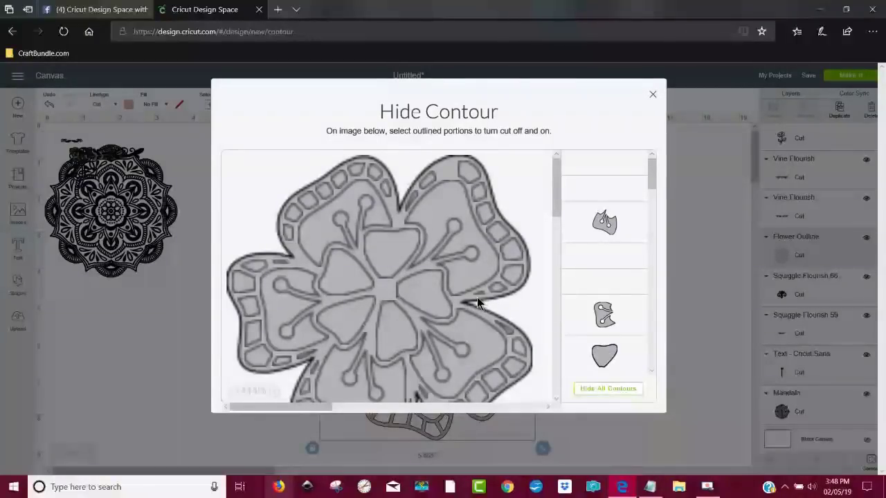
left_click(457, 306)
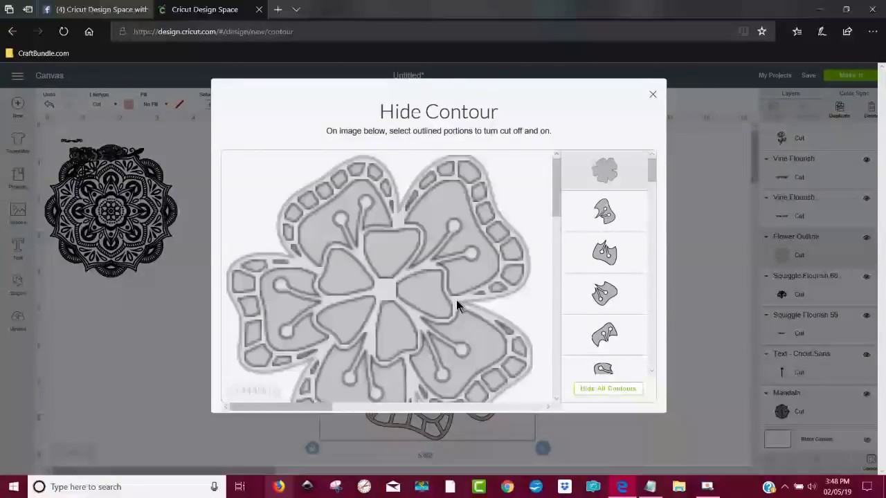
left_click(699, 274)
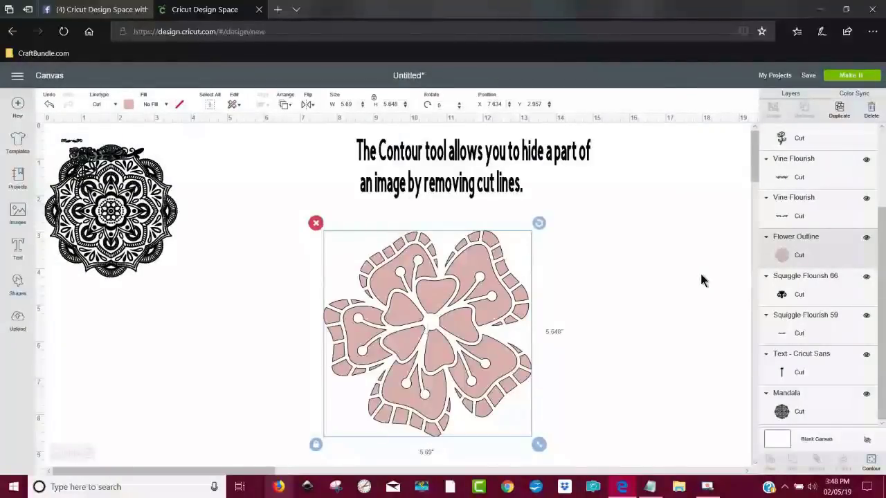
left_click(50, 104)
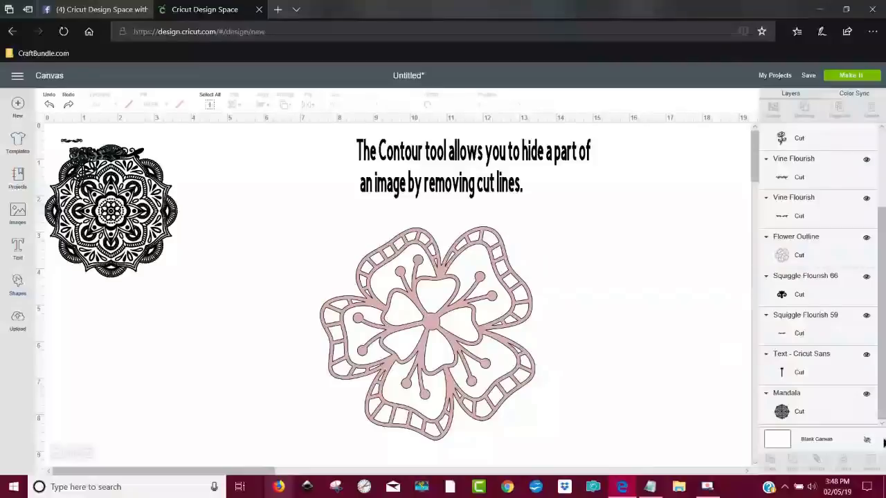
Hide the Flower Outline's outermost contour once more with Contour, undo it, and reselect the restored flower
left_click(491, 363)
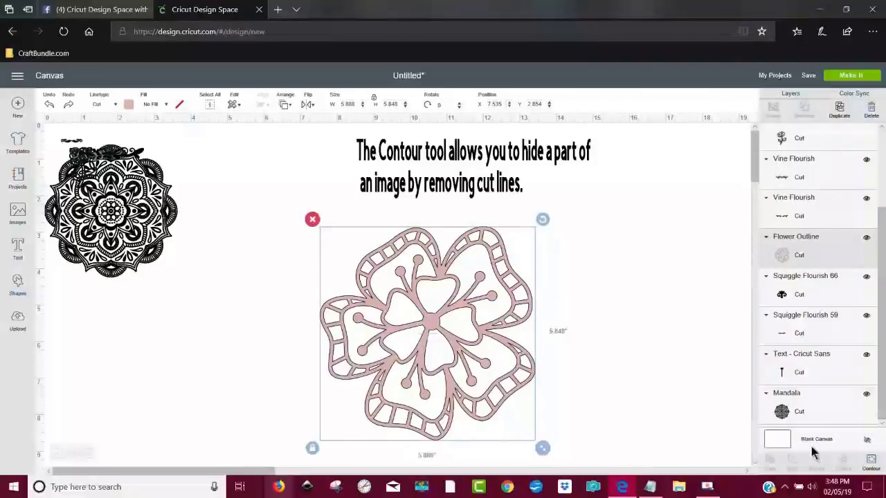
left_click(871, 462)
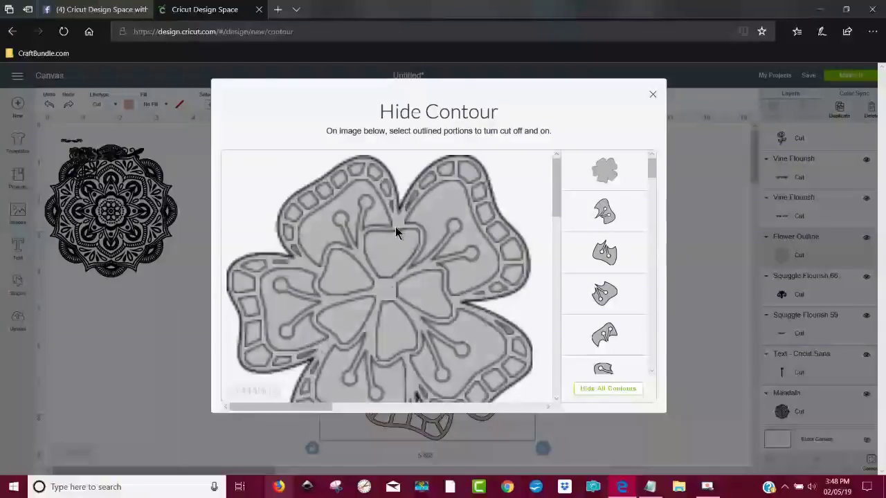
left_click(396, 217)
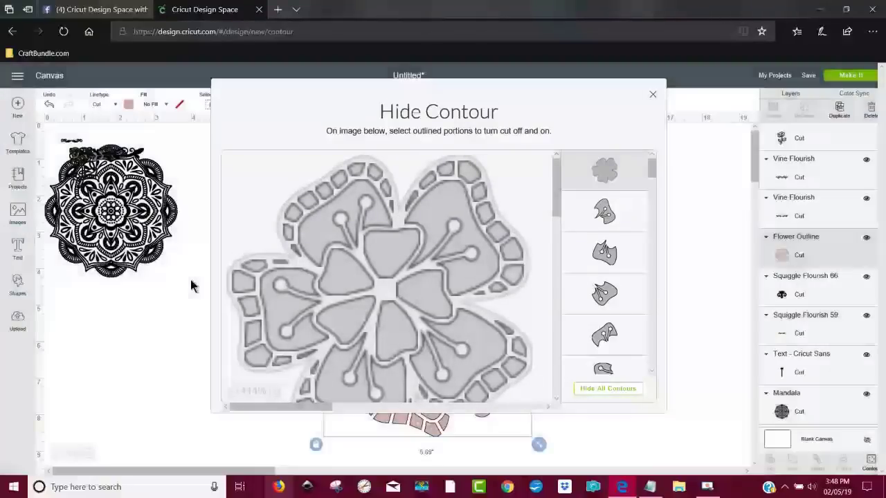
left_click(192, 286)
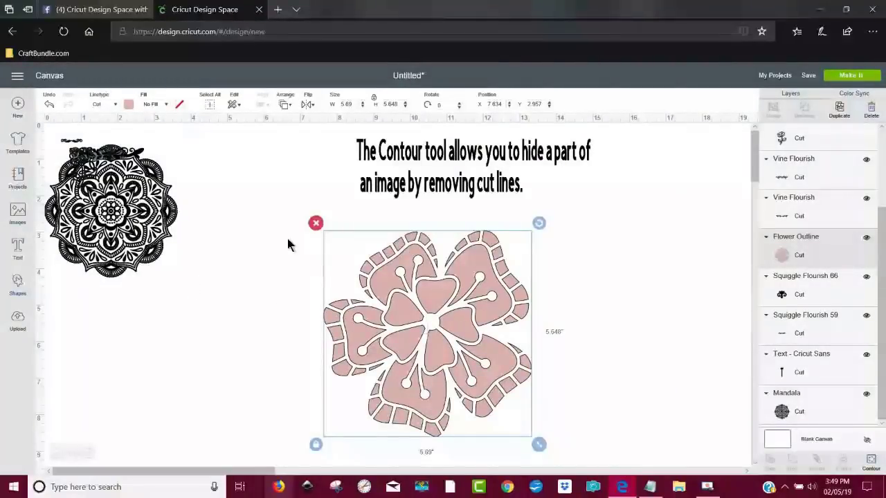
left_click(49, 105)
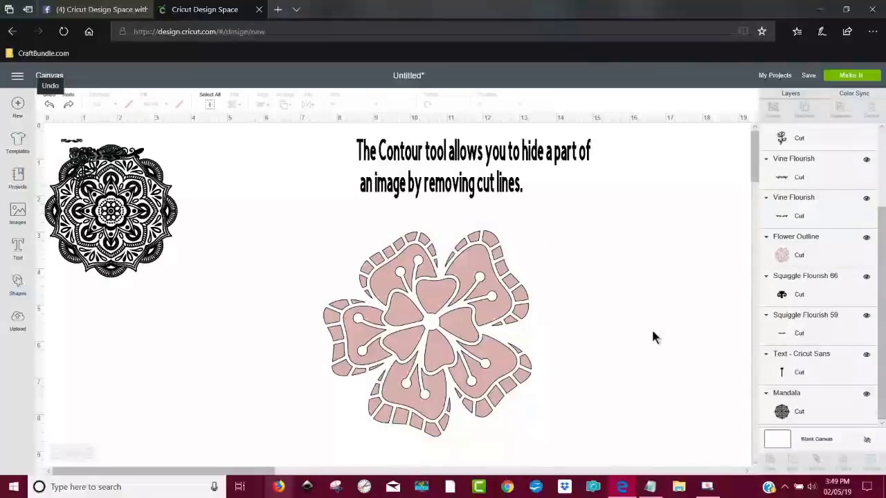
left_click(466, 366)
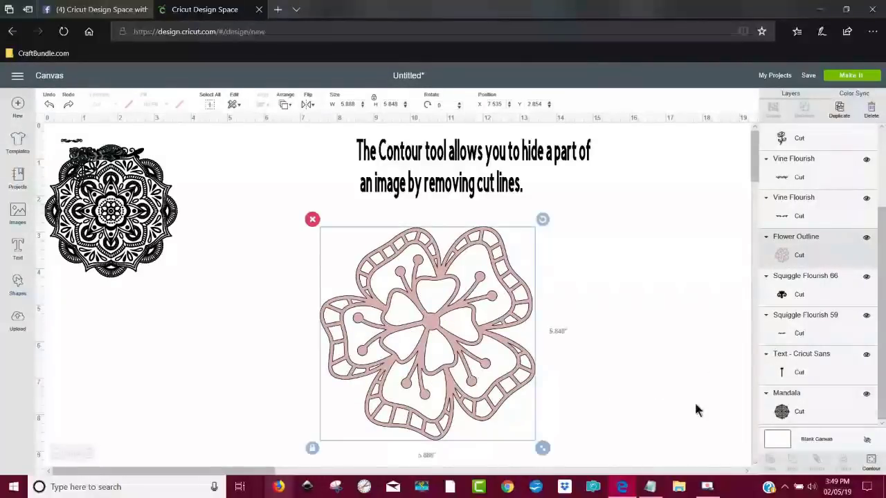
Use Contour on the round Flower Outline to hide the five inner petal cutouts around its center
left_click(871, 462)
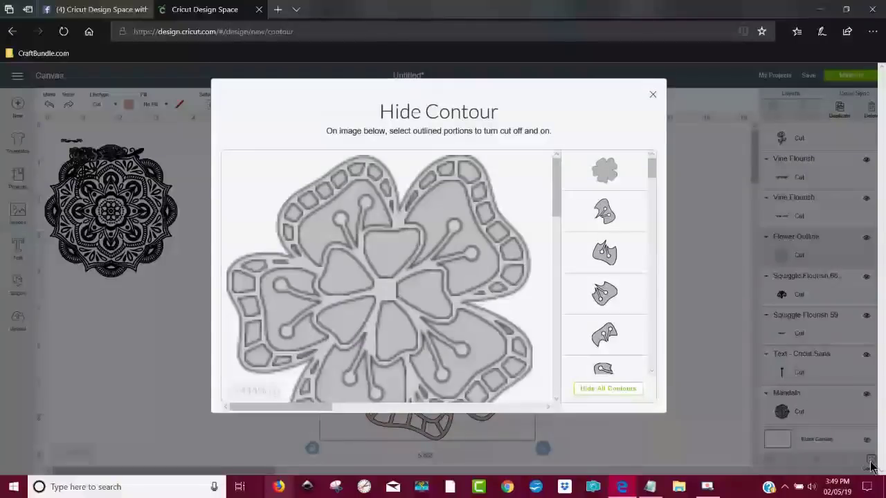
left_click(415, 308)
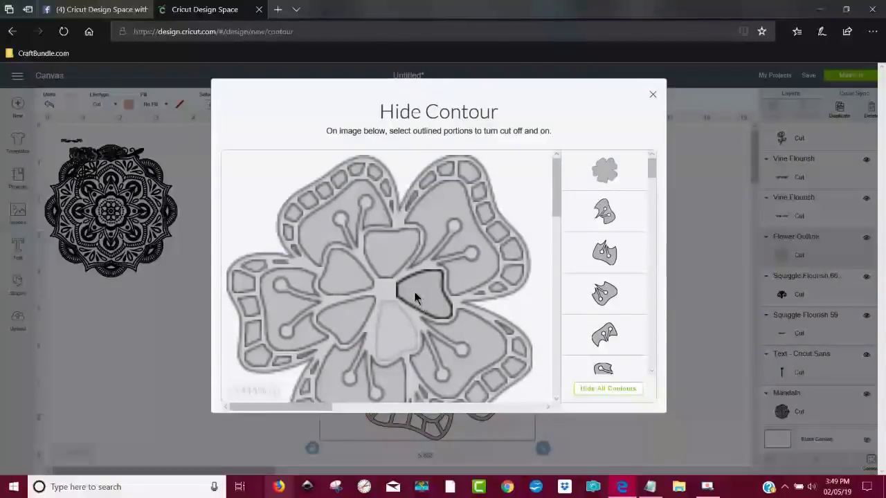
left_click(414, 291)
left_click(391, 257)
left_click(348, 297)
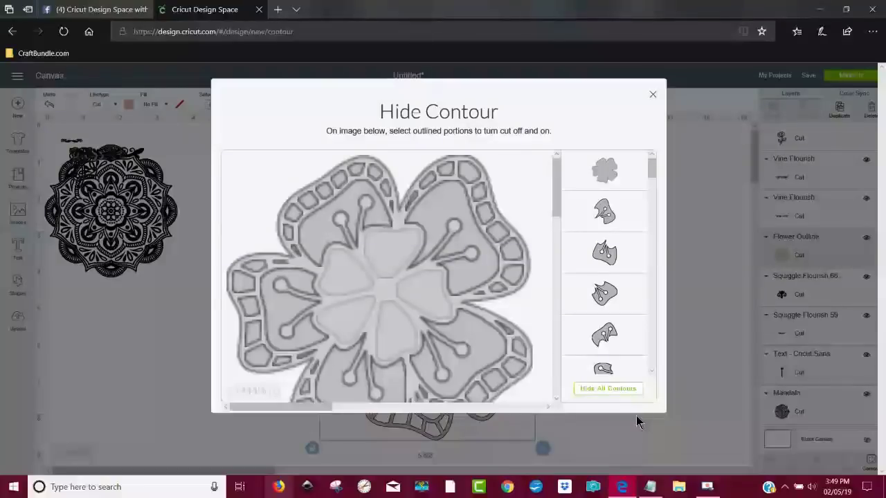
left_click(699, 282)
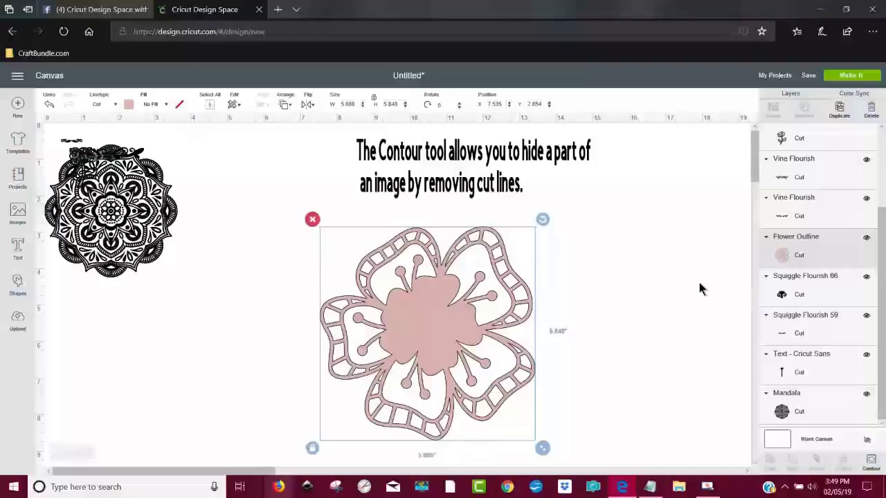
Reopen Contour on the Flower Outline and restore the five inner petal cutouts
left_click(870, 461)
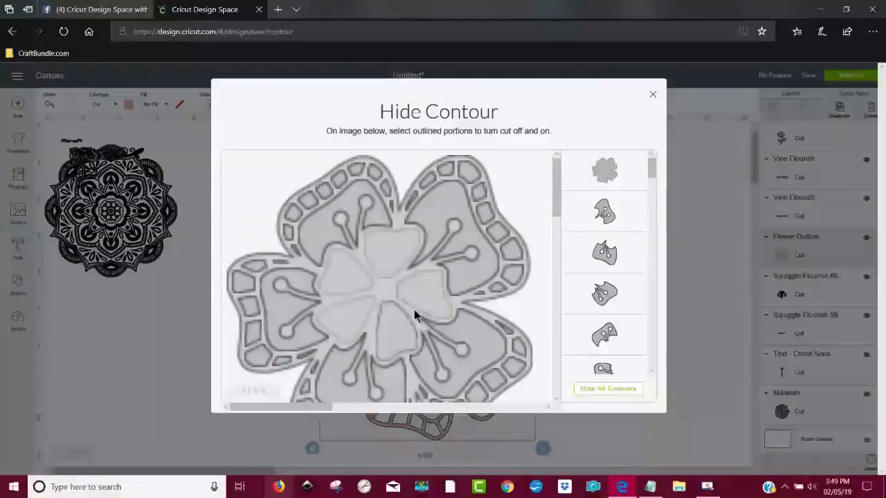
left_click(349, 307)
left_click(350, 279)
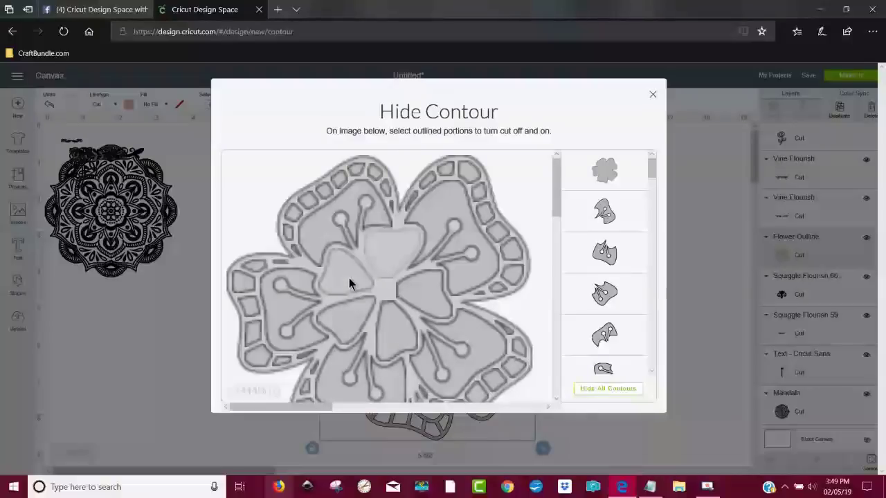
left_click(386, 254)
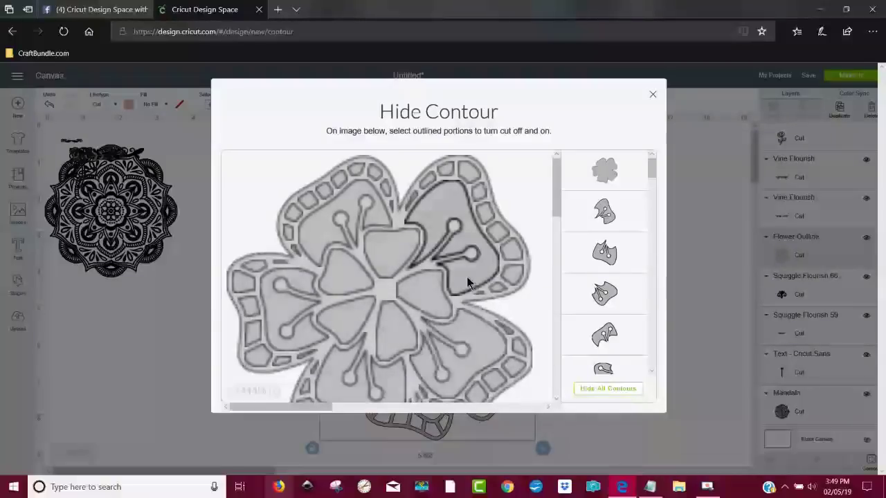
Hide the large cutouts of four outer petals, leaving the lower-right petal open, then delete the round Flower Outline
left_click(452, 228)
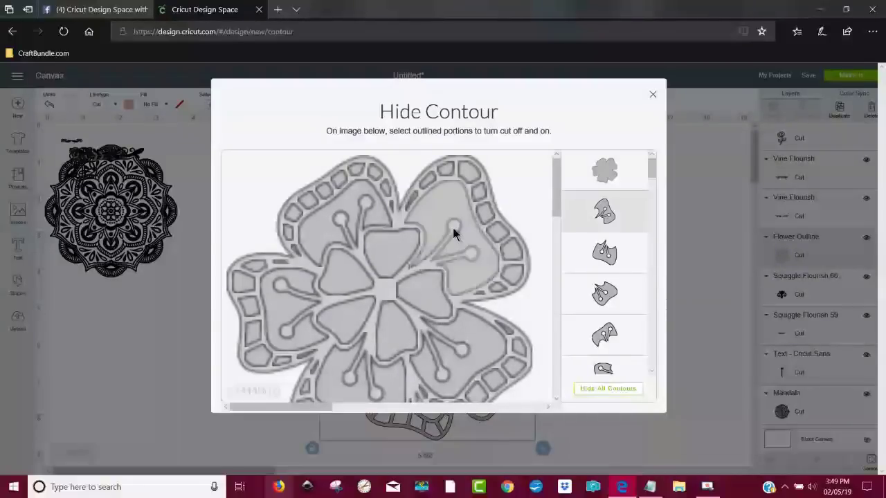
left_click(367, 201)
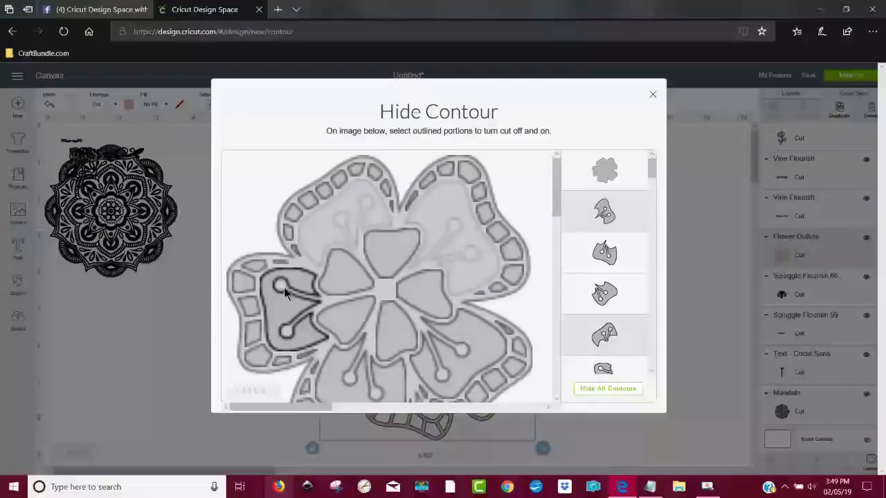
left_click(281, 287)
left_click(347, 375)
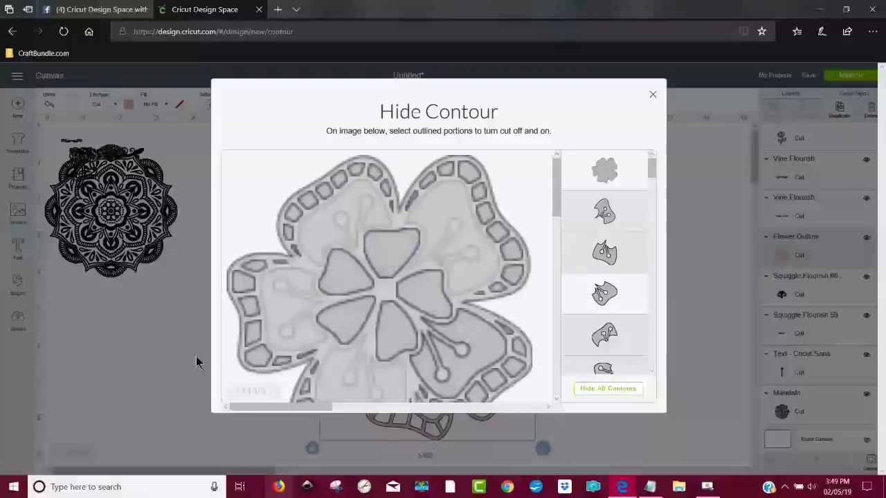
left_click(172, 357)
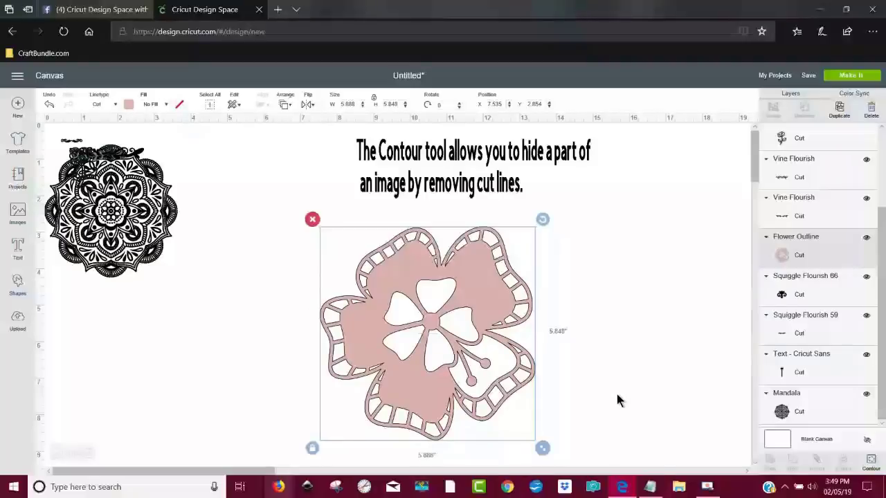
left_click_drag(580, 450, 287, 216)
left_click(311, 220)
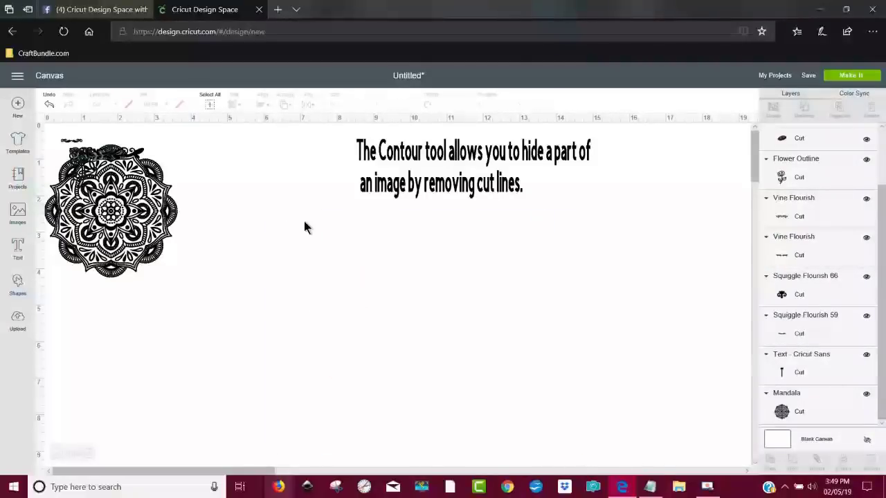
Move the Mandala below the small images, then place the Flower Flourish on open canvas, enlarged to about 9.8 in wide
left_click_drag(95, 196, 73, 274)
left_click_drag(85, 162, 696, 453)
left_click_drag(535, 375, 485, 327)
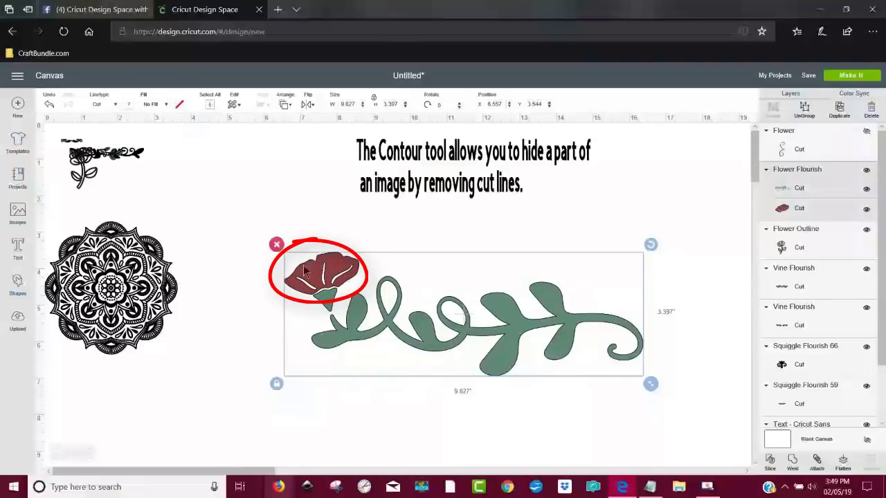
Hide the Flower Flourish's red flower layer and use Contour on the green layer to hide the small detached piece beneath the flower
left_click(866, 209)
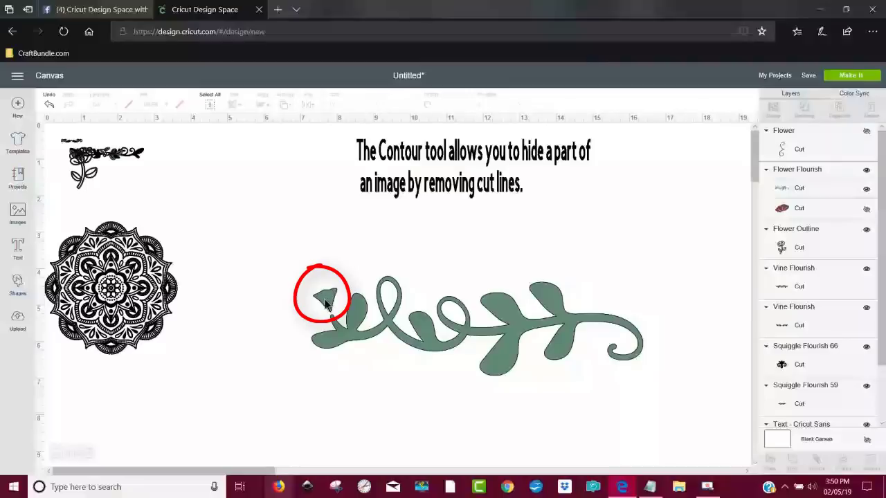
left_click(518, 335)
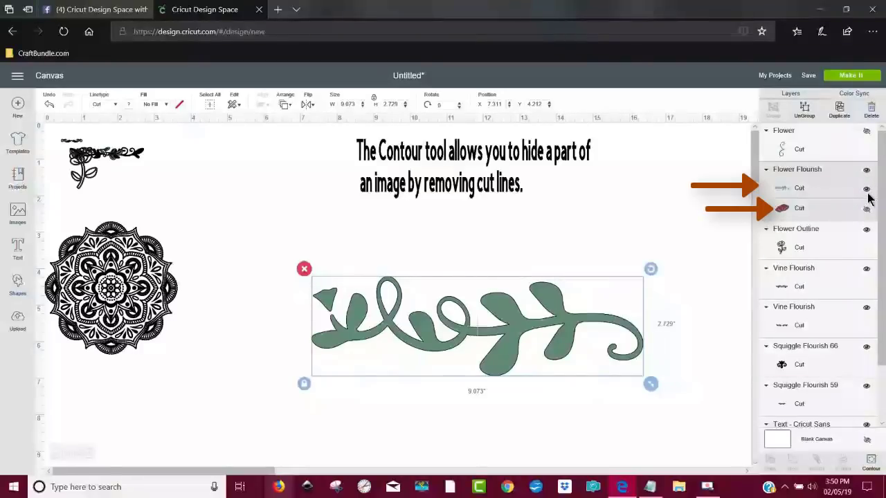
left_click(870, 461)
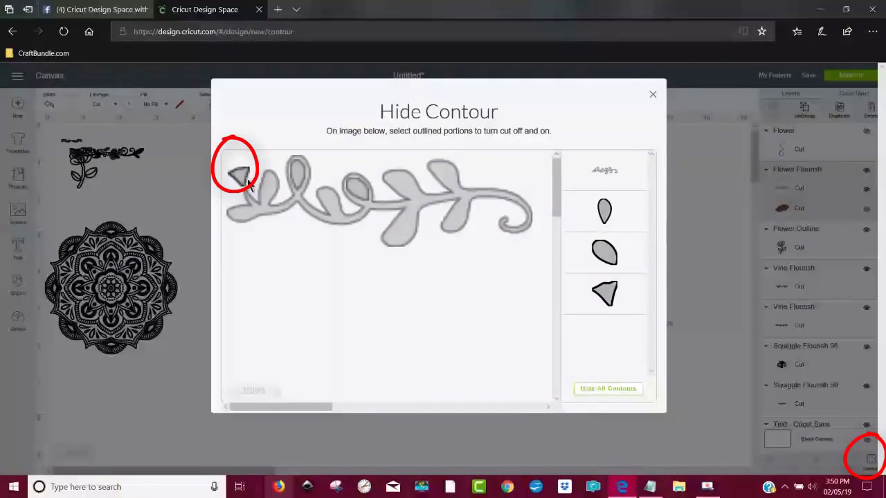
left_click(246, 179)
left_click(499, 439)
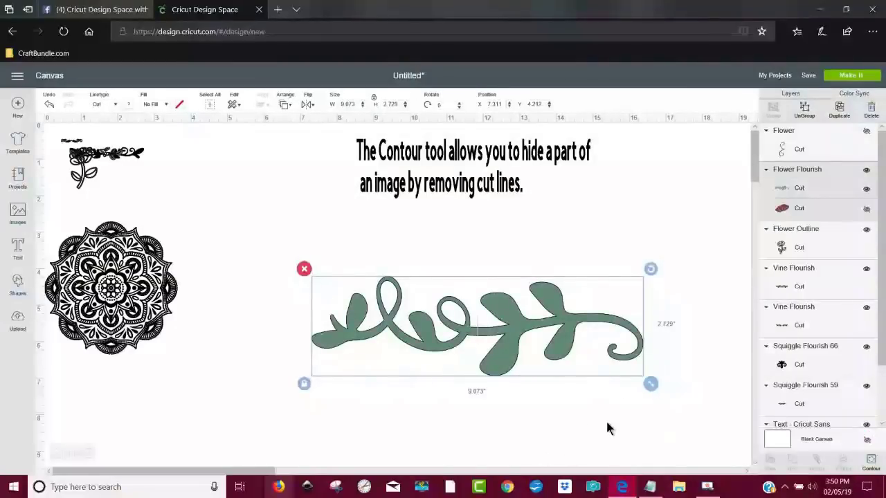
Delete the Flower Flourish, then place the stemmed Flower Outline on open canvas, enlarged to about 3.1 in wide
left_click(304, 269)
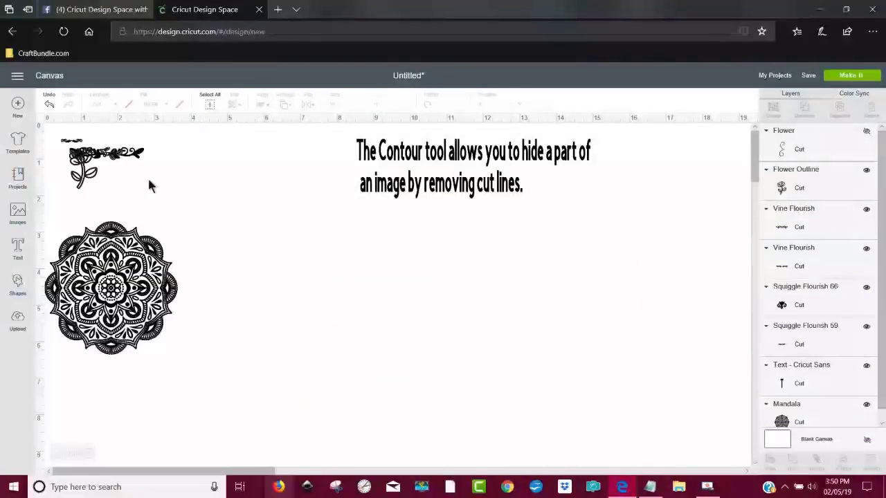
left_click_drag(82, 163, 433, 307)
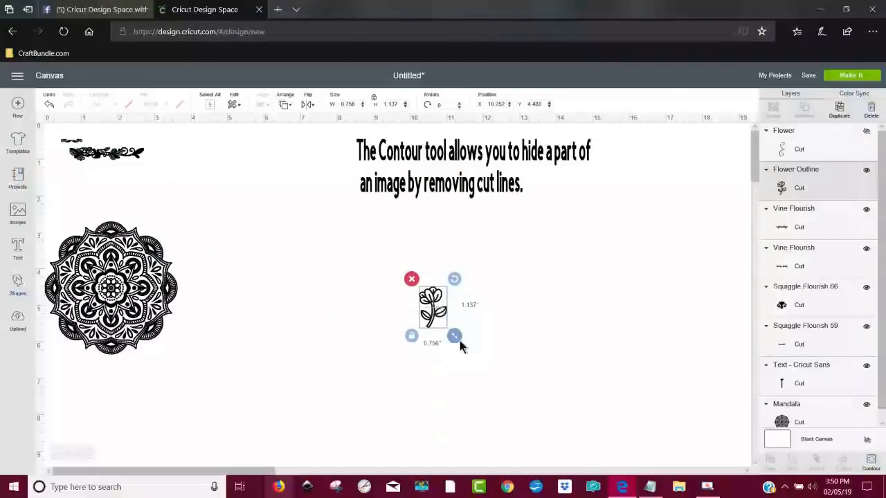
left_click_drag(461, 340, 540, 462)
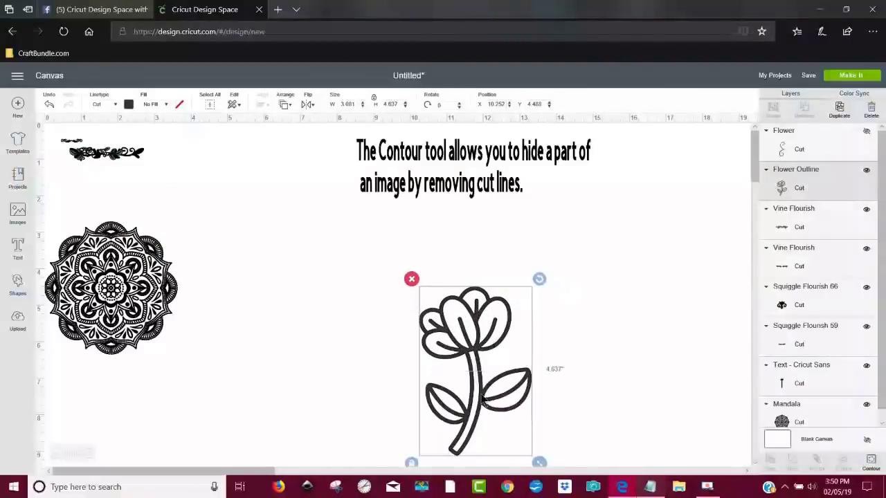
left_click_drag(482, 399, 485, 344)
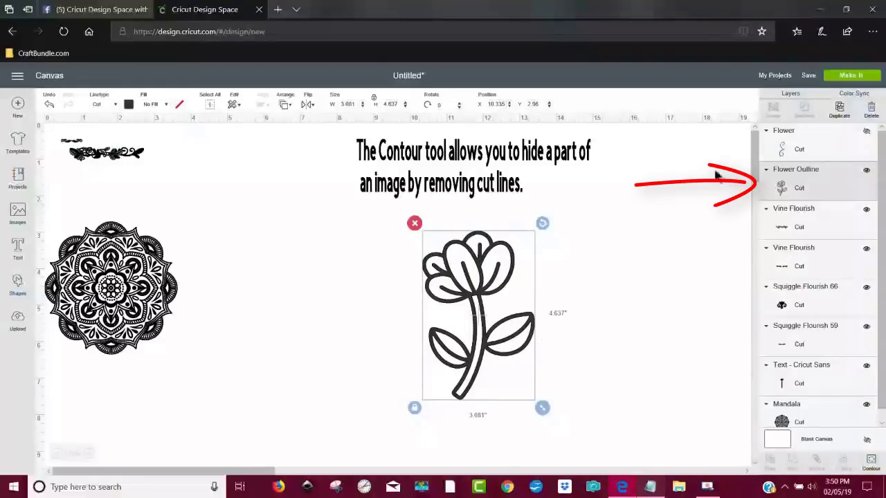
Use Contour on the stemmed Flower Outline to hide the cutouts of the stem, both leaves and the lower-left petal
left_click(870, 462)
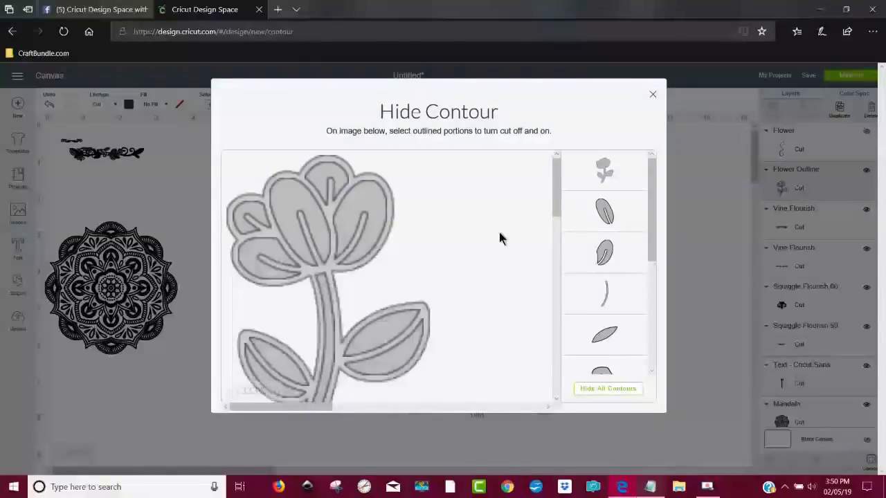
left_click(331, 312)
left_click(368, 336)
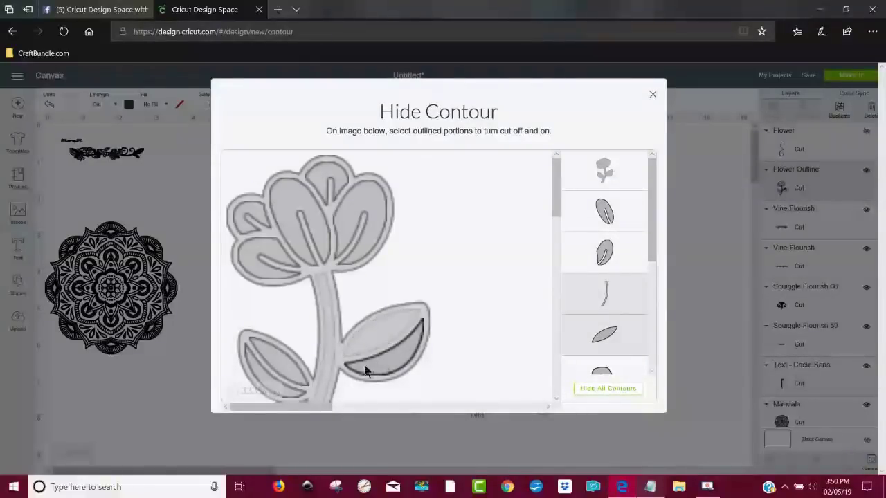
left_click(277, 370)
scroll(353, 394, "down", 3)
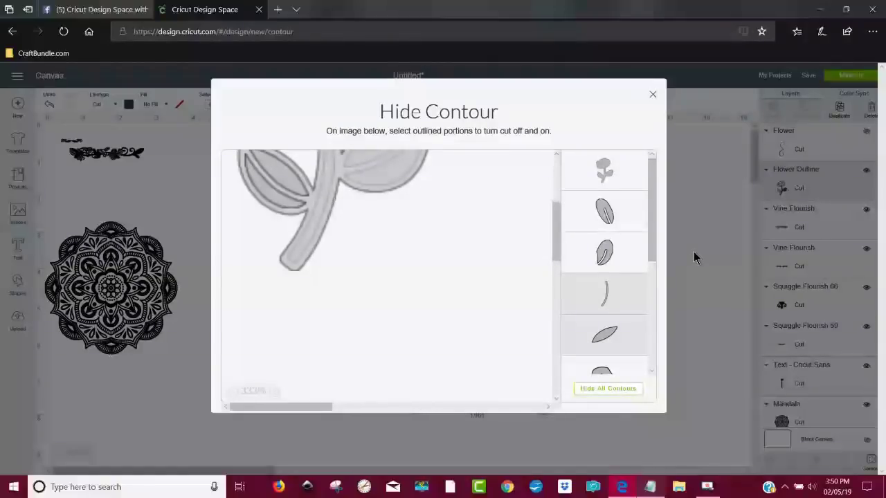
left_click_drag(650, 232, 646, 276)
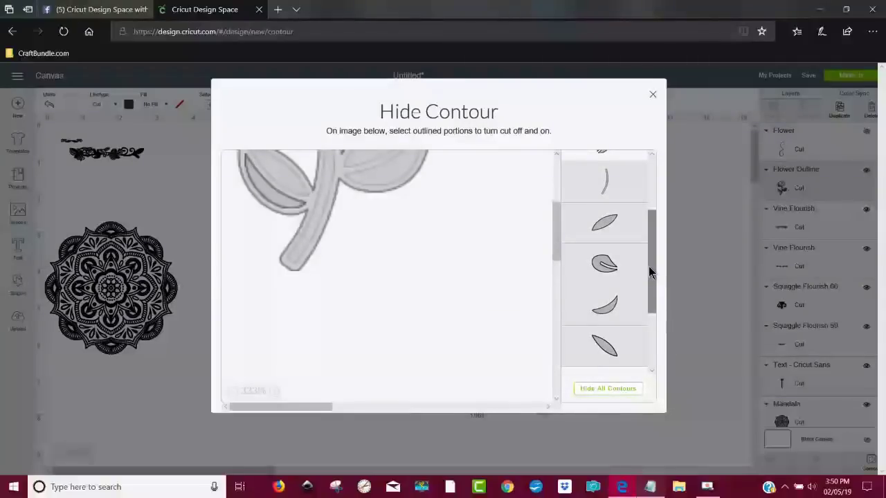
left_click_drag(648, 270, 659, 315)
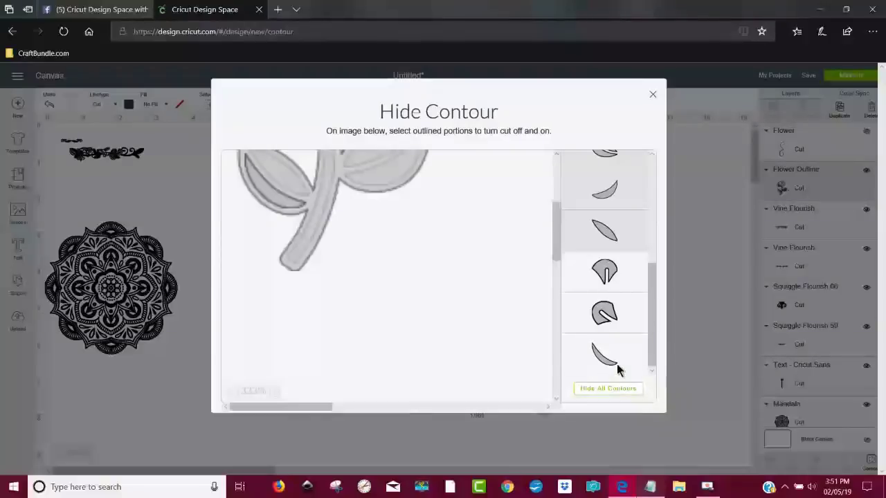
left_click(613, 360)
left_click(689, 310)
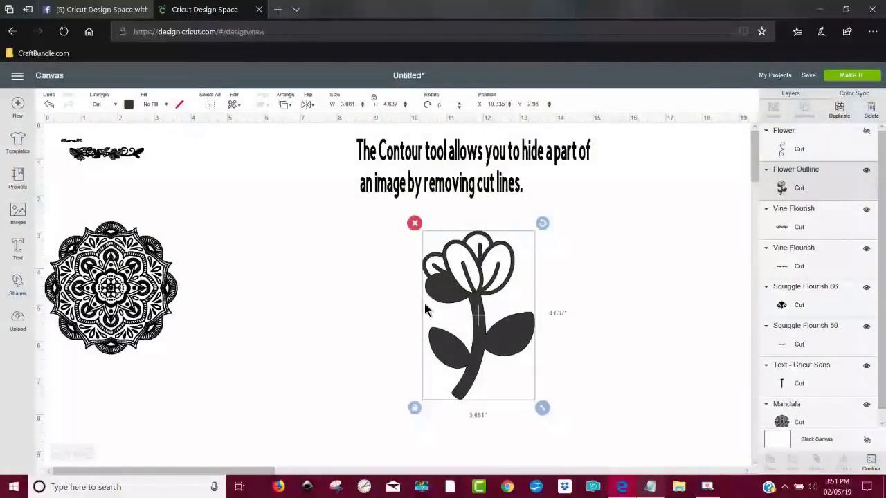
Reopen Contour on the stemmed flower, hide its outermost contour and restore the lower-left petal contour so only petals remain
left_click(871, 463)
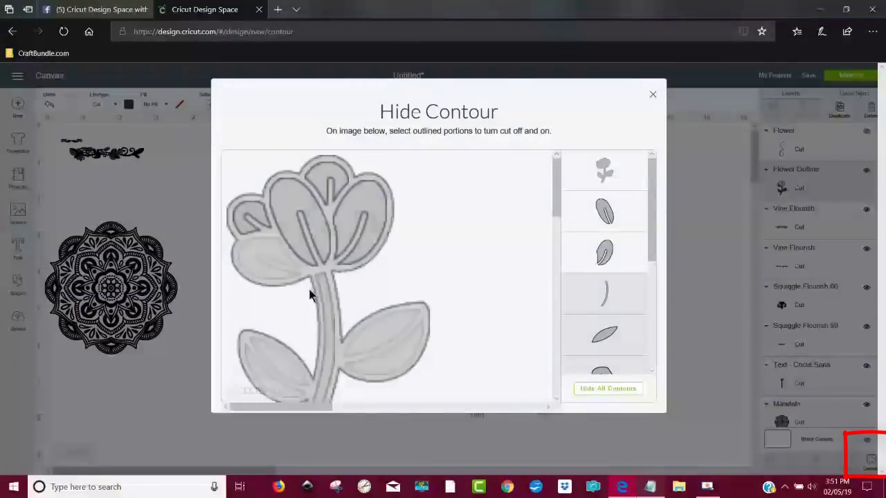
left_click(404, 306)
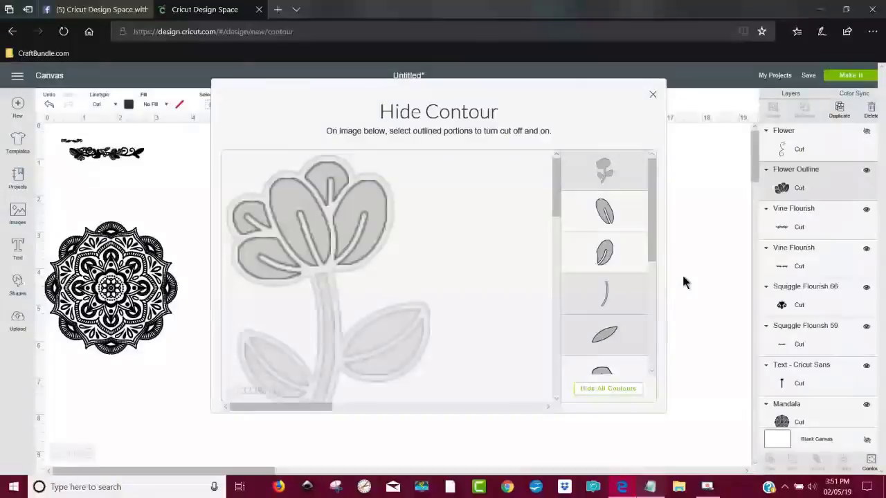
left_click(682, 280)
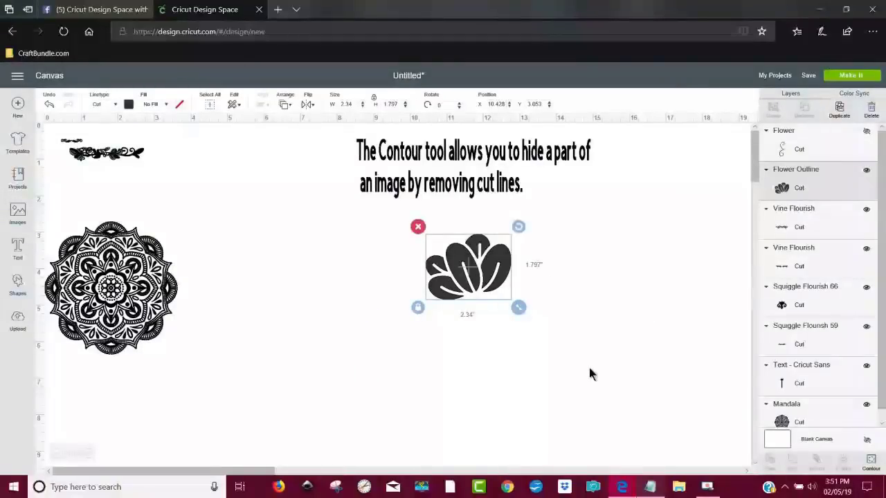
Move the remaining petal cluster about 1.3 in to the left on the canvas
left_click(566, 385)
left_click_drag(503, 277, 449, 277)
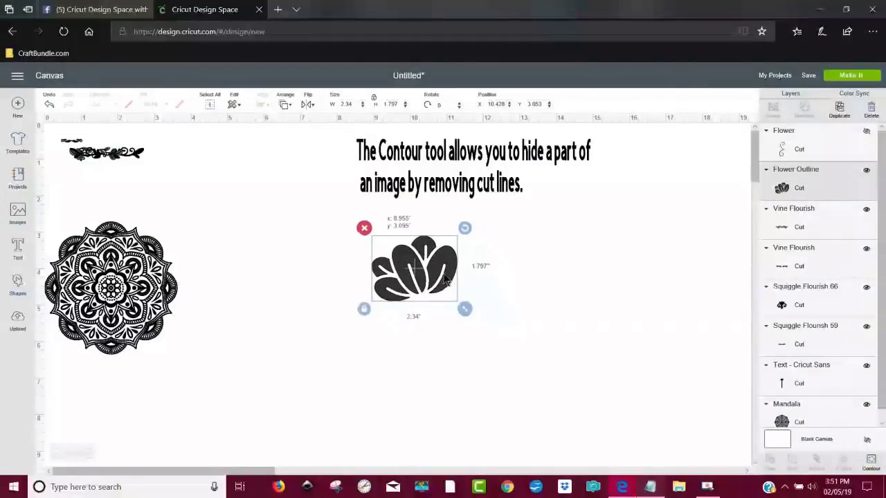
left_click(553, 370)
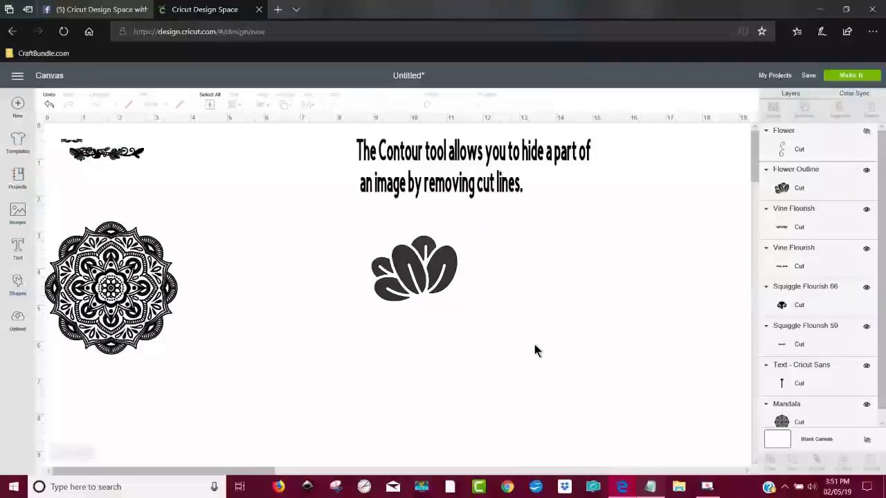
left_click(444, 277)
left_click(542, 336)
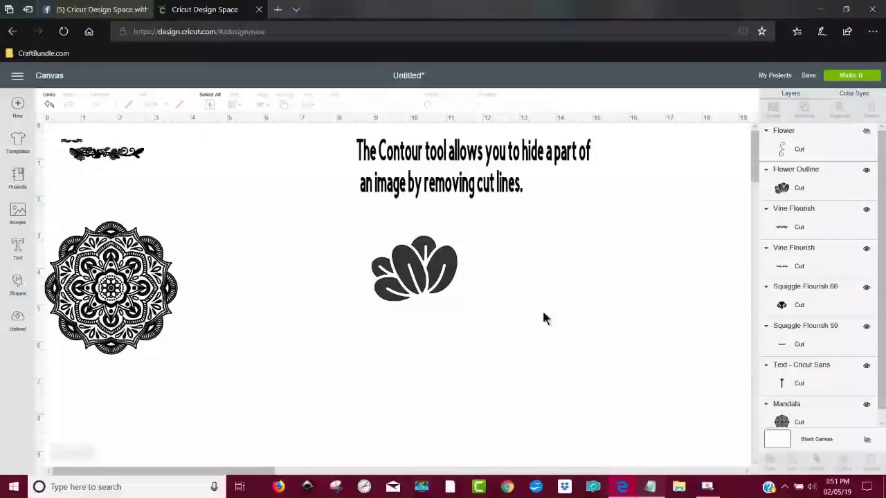
Delete the petal cluster, then place the outlined green Vine Flourish on open canvas, enlarged to about 9.6 in wide
left_click(450, 275)
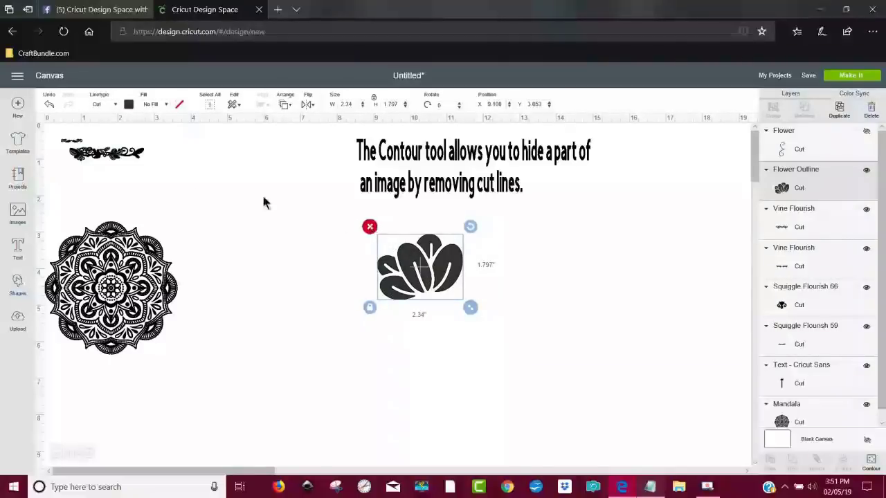
left_click_drag(110, 152, 710, 418)
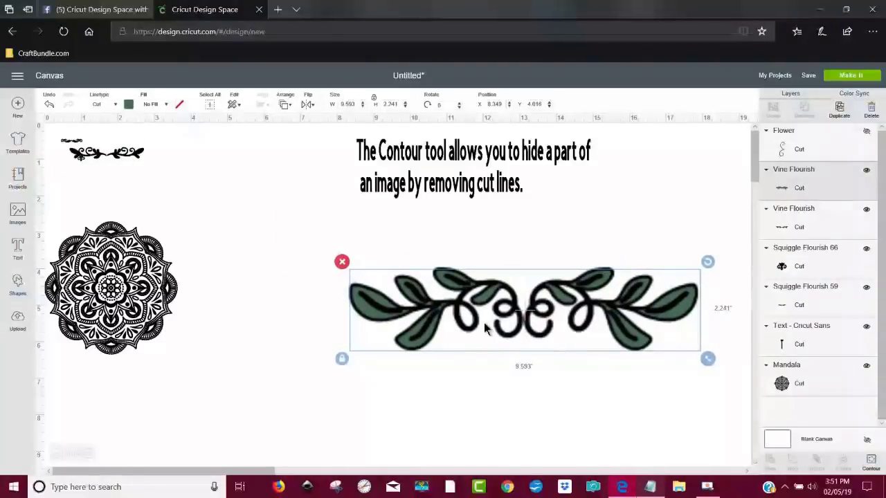
Reposition the green Vine Flourish up and to the left, duplicate it and place the copy directly below the original
left_click_drag(427, 331, 361, 296)
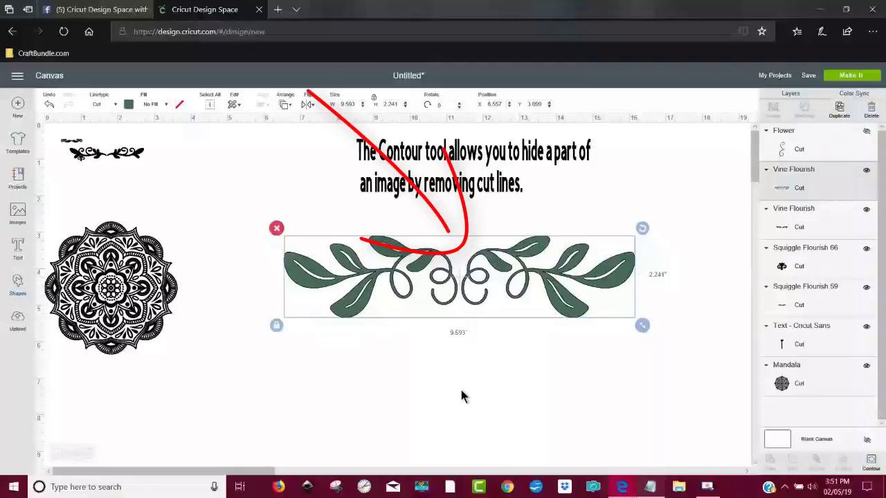
left_click(840, 111)
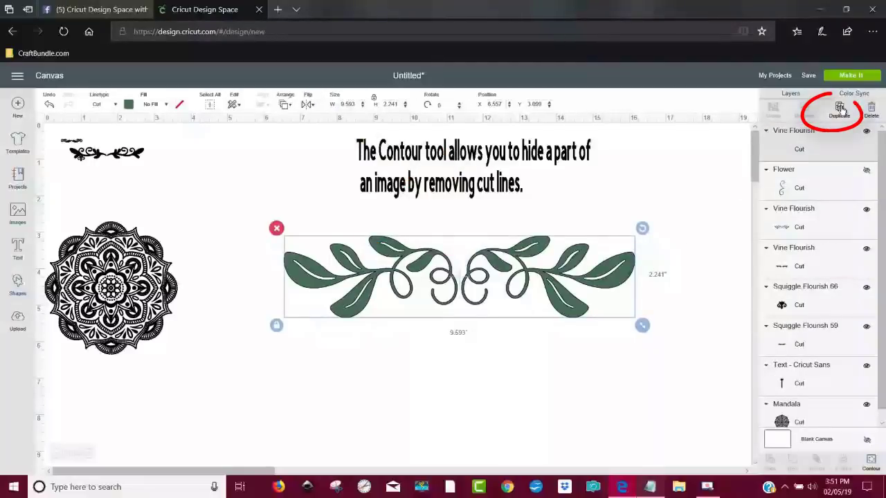
left_click_drag(475, 316, 484, 372)
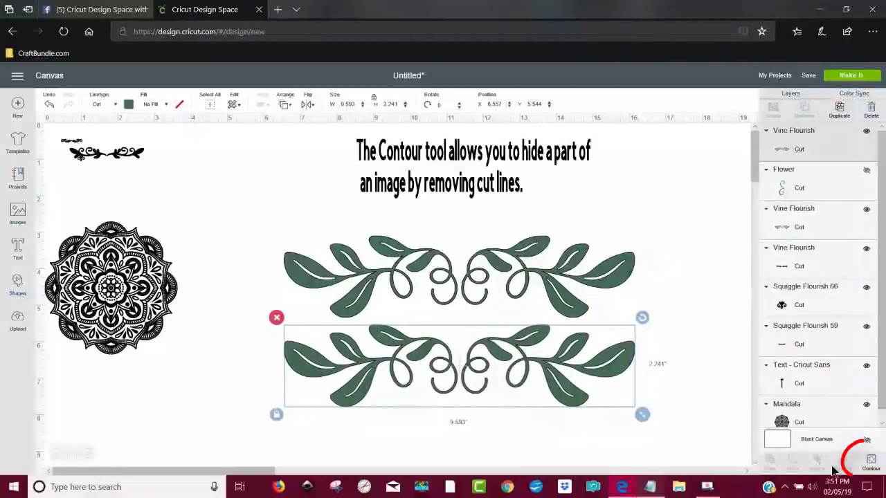
Use Contour on the lower green Vine Flourish to hide its entire right half, including the loop cutouts
left_click(872, 463)
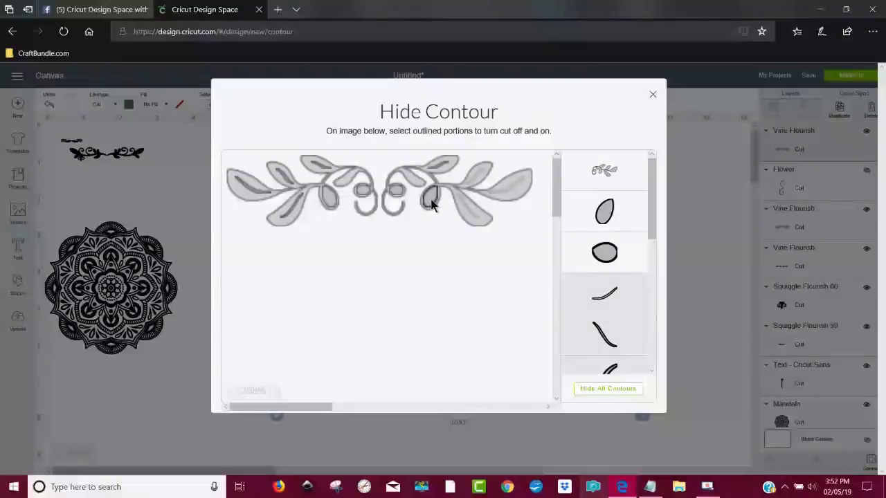
left_click(396, 188)
left_click(410, 166)
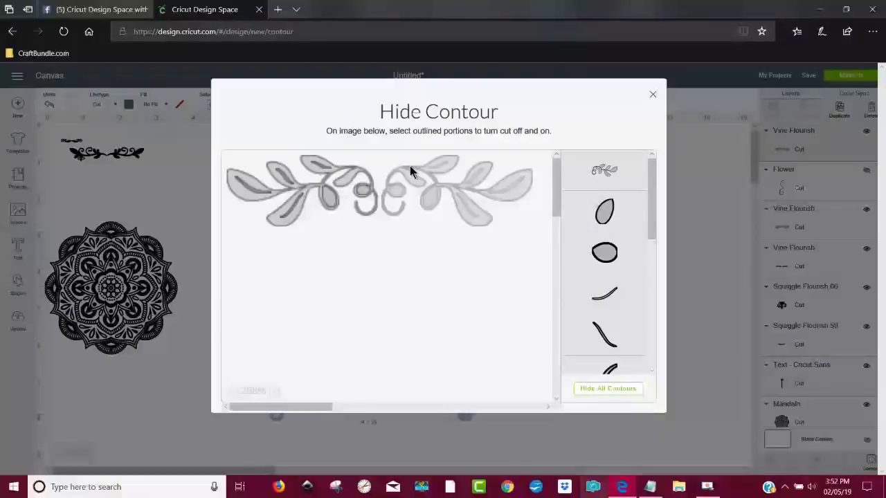
left_click(706, 184)
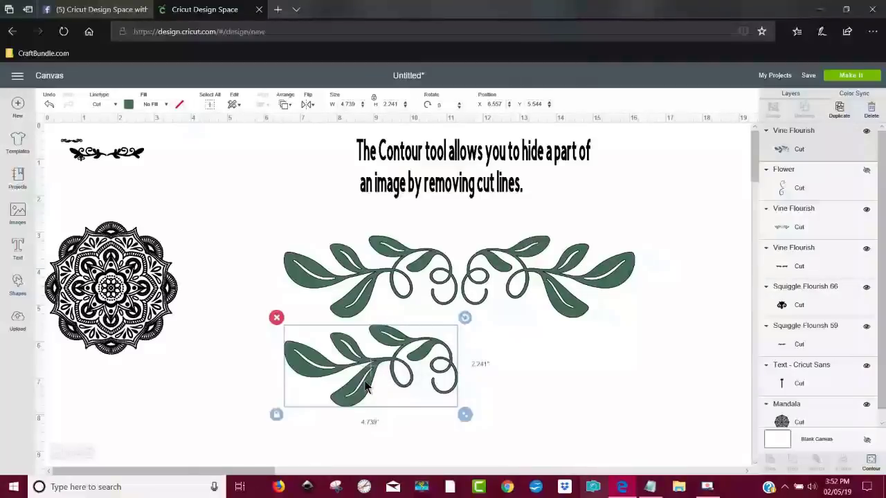
Duplicate the half flourish, flip the copy horizontally to form the right side, and move the left half away from it
left_click(841, 109)
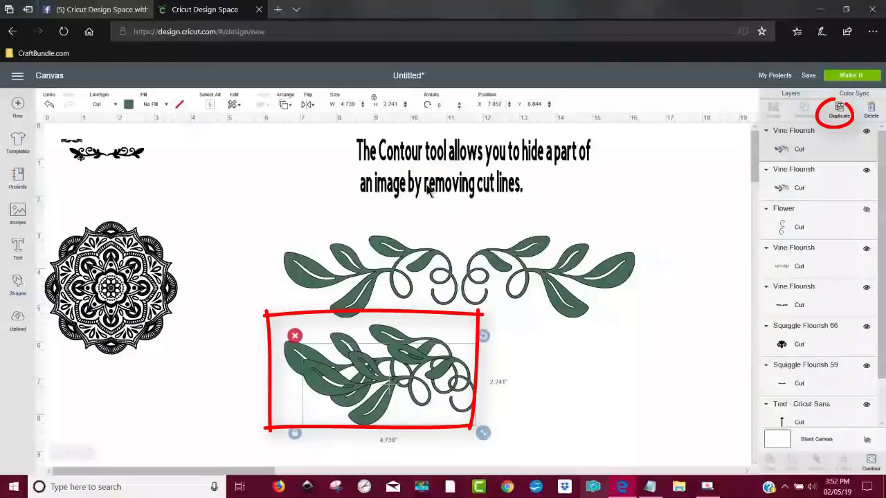
left_click(307, 104)
left_click(319, 124)
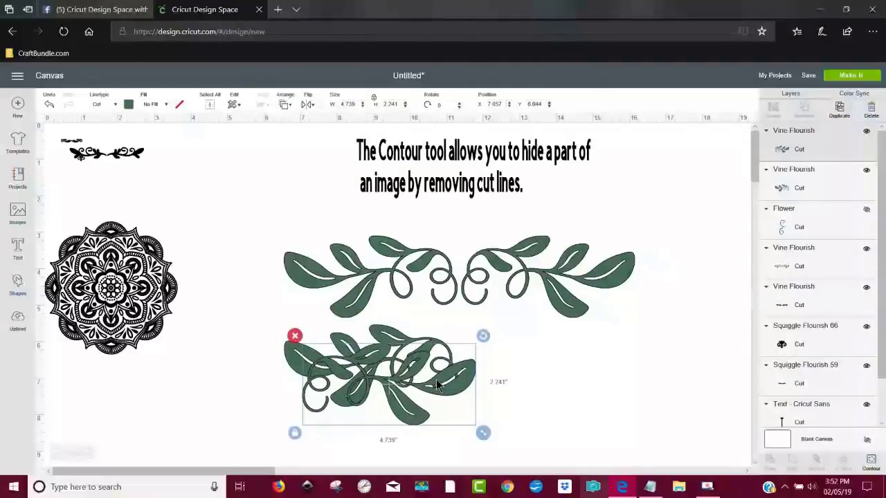
left_click_drag(437, 386, 599, 364)
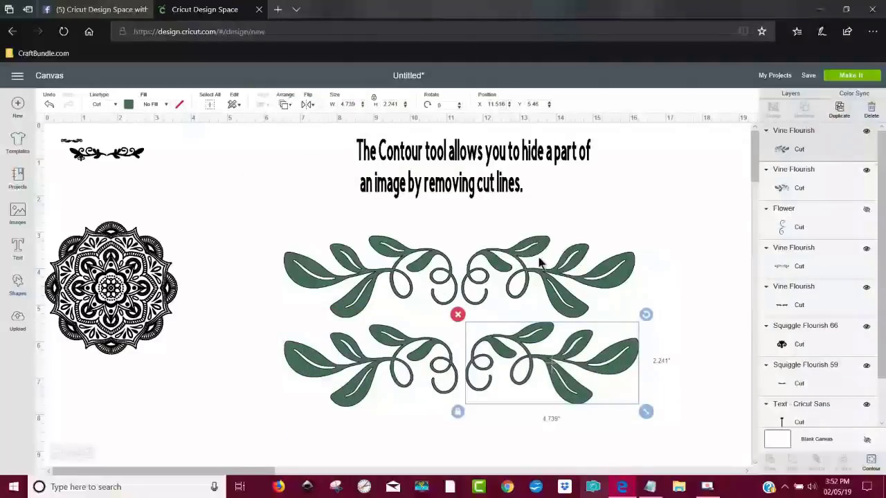
left_click_drag(359, 382, 276, 385)
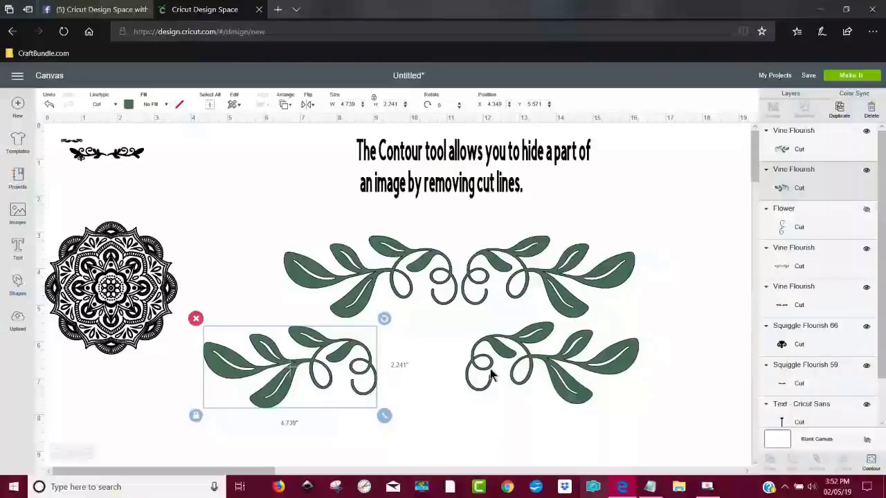
Delete both separated green flourish halves and the complete green Vine Flourish above them
left_click(196, 319)
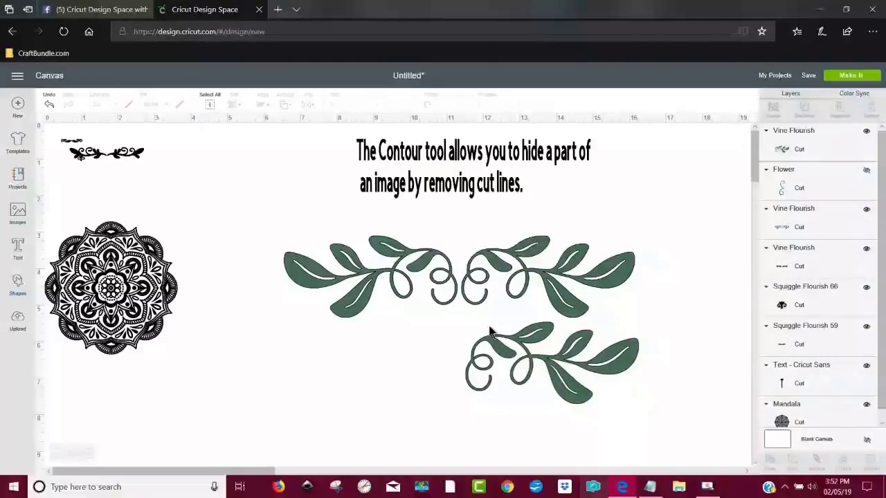
left_click(493, 339)
left_click(457, 315)
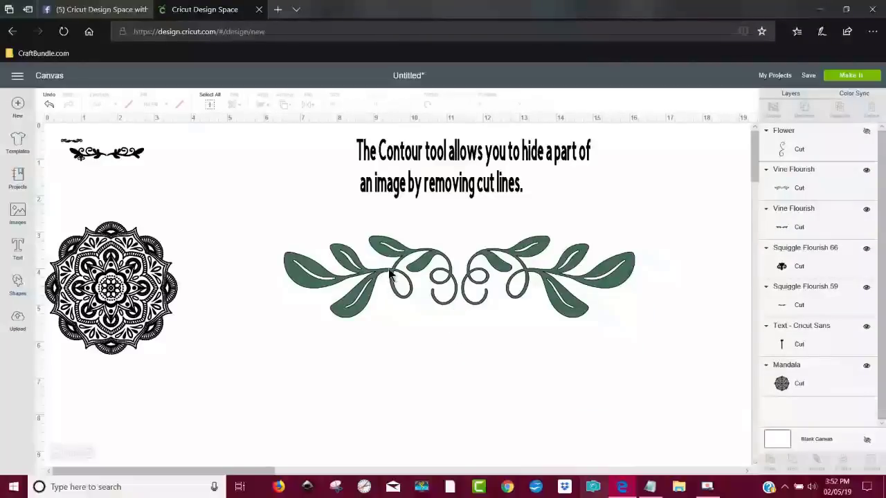
left_click(396, 285)
left_click(276, 228)
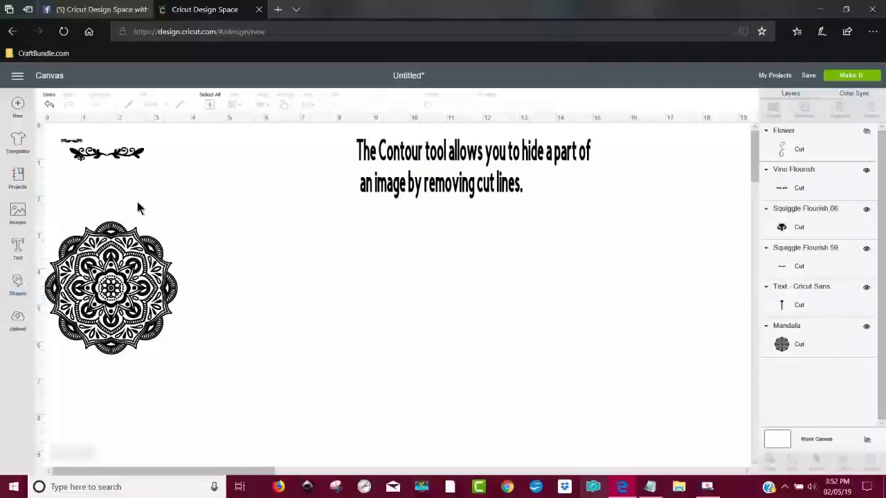
Enlarge the black Vine Flourish to about 9.7 in wide on open canvas and hide its right half with Contour
left_click_drag(133, 158, 707, 458)
left_click_drag(496, 335, 407, 314)
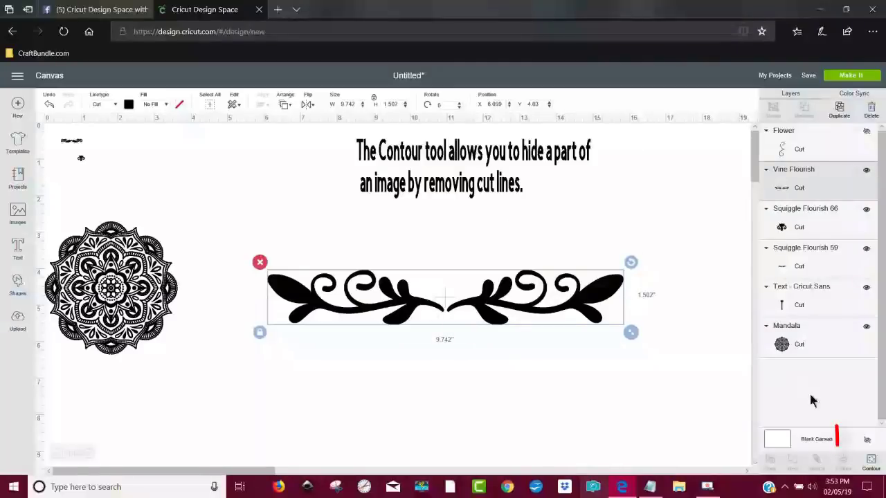
left_click(872, 463)
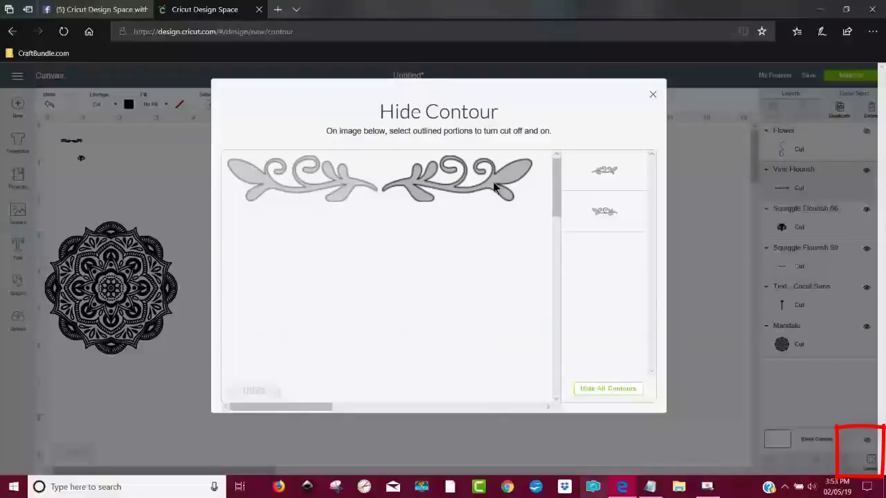
left_click(516, 177)
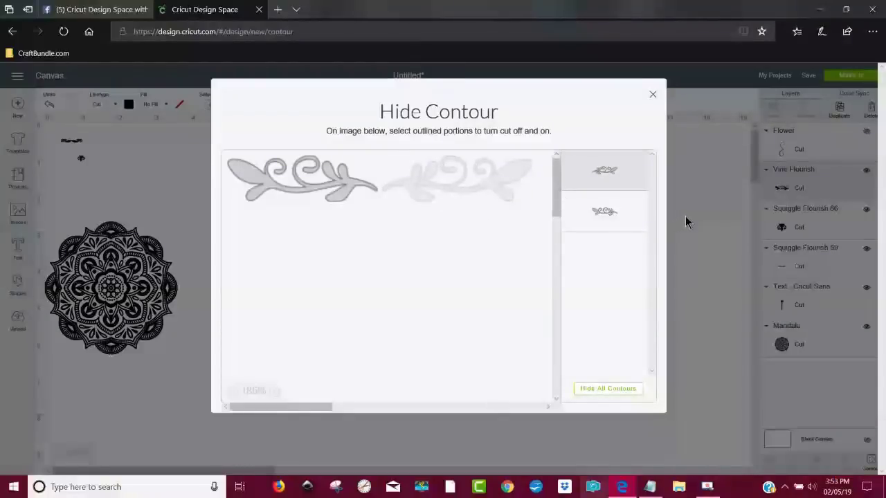
left_click(685, 217)
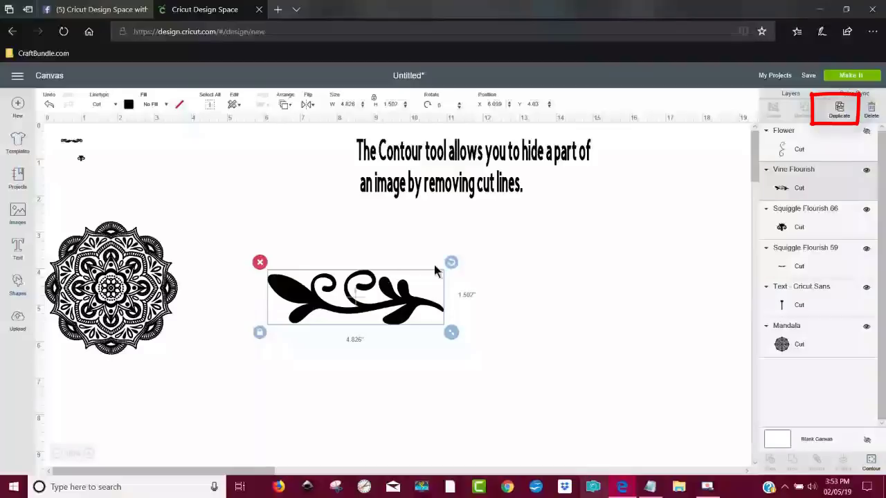
Duplicate the black half flourish, flip the copy horizontally and place it to the right with a gap between the halves
left_click(839, 110)
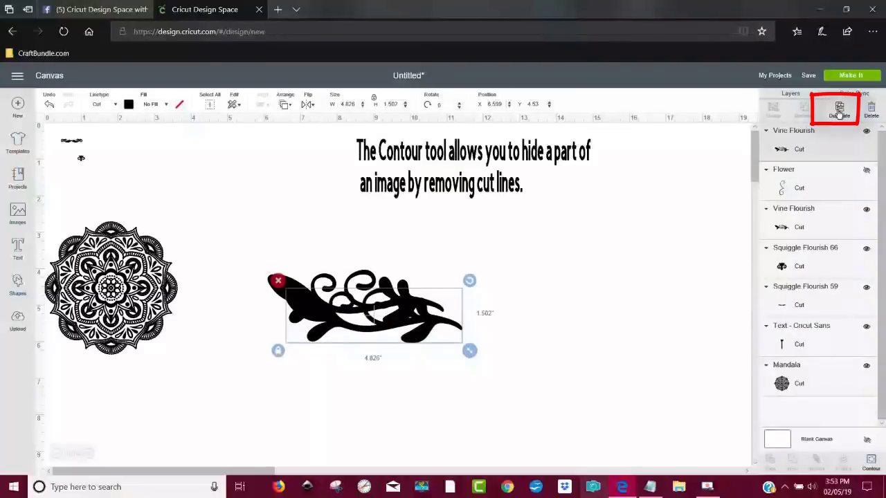
left_click(310, 105)
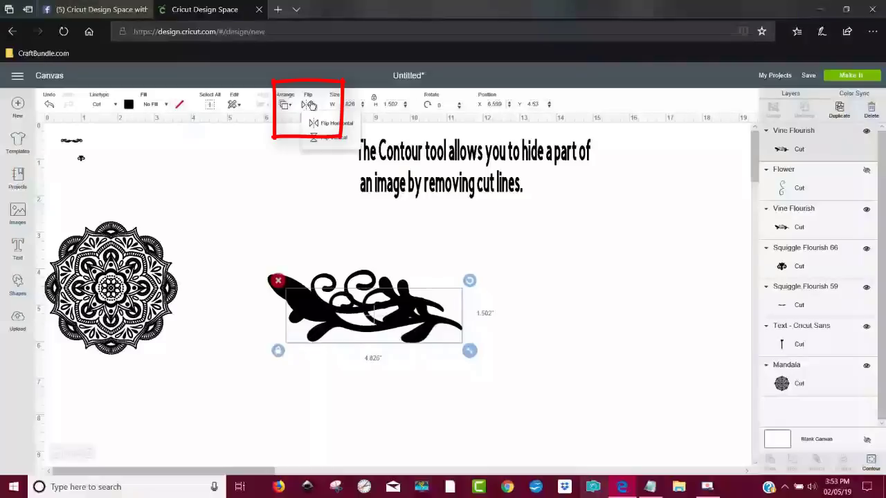
left_click(336, 123)
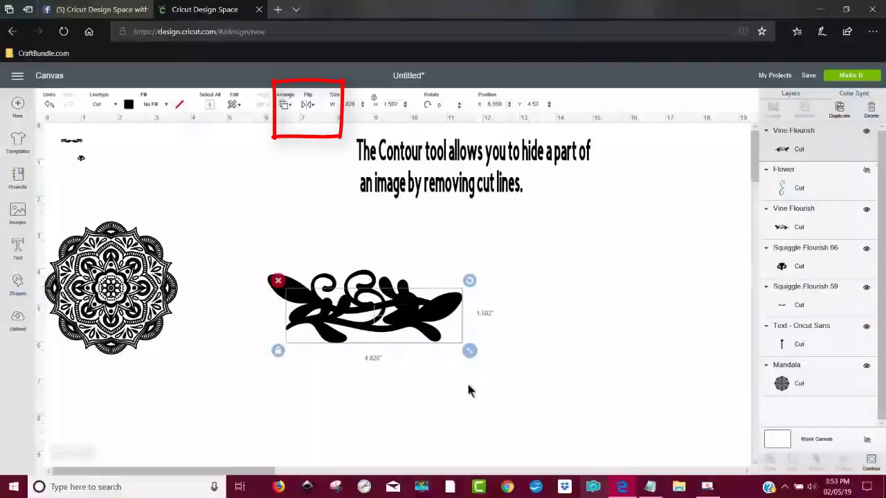
left_click_drag(419, 337, 661, 302)
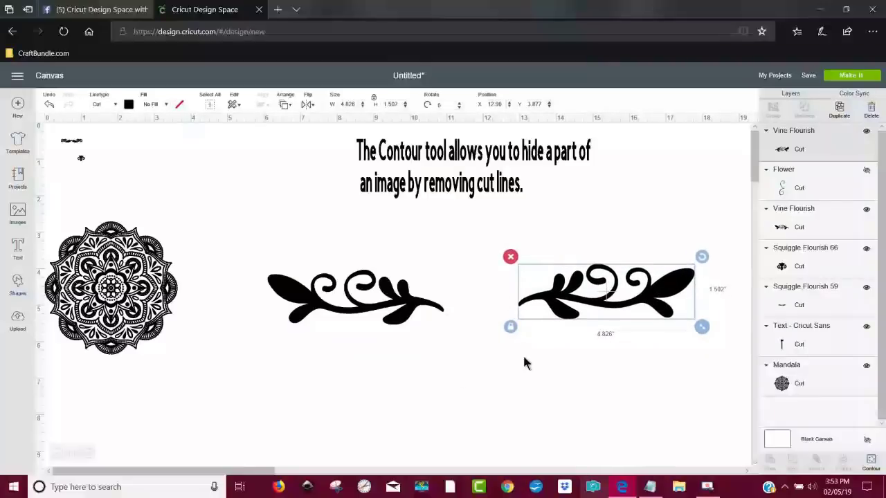
Delete both halves of the black Vine Flourish from the canvas
left_click(510, 256)
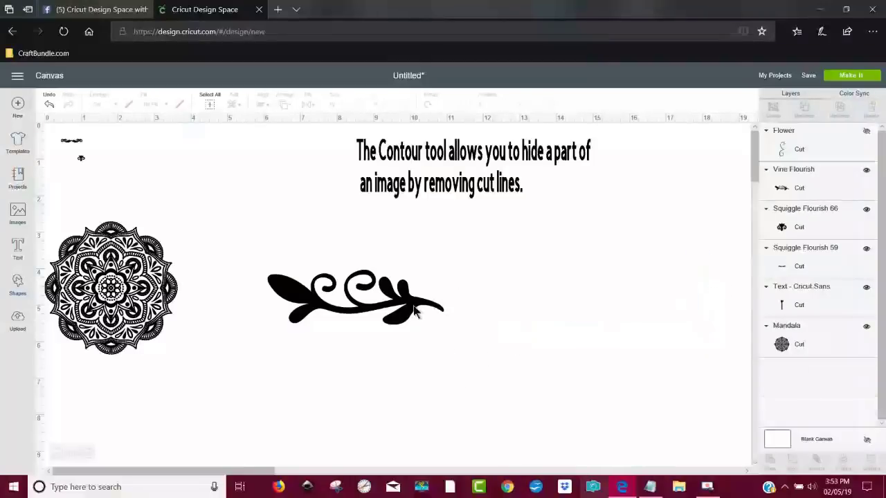
left_click(417, 310)
left_click(258, 260)
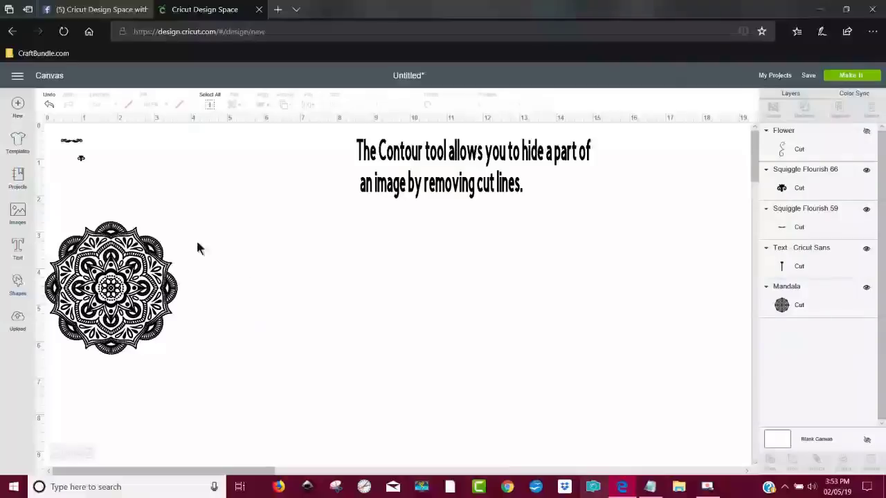
Enlarge Squiggle Flourish 66 to about 5.8 in wide and move it to the open canvas right of the mandala
left_click(76, 142)
mouse_move(90, 165)
left_mouse_down()
mouse_move(294, 263)
mouse_move(295, 289)
left_mouse_up()
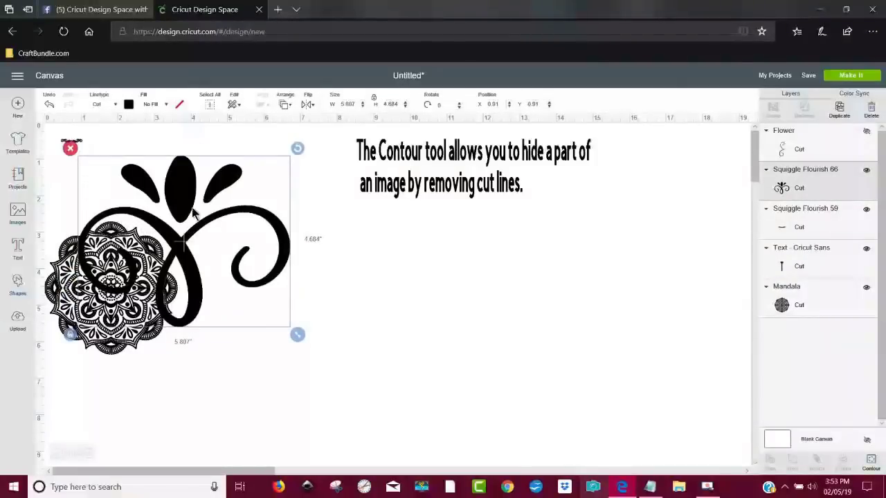
mouse_move(193, 212)
left_mouse_down()
mouse_move(343, 289)
mouse_move(361, 288)
left_mouse_up()
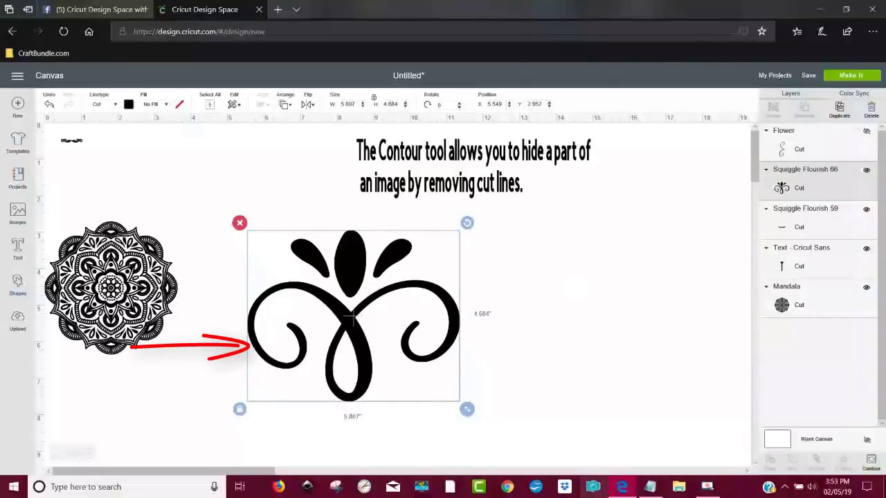
Use Contour on Squiggle Flourish 66 to hide the three petals above the curls
left_click(871, 462)
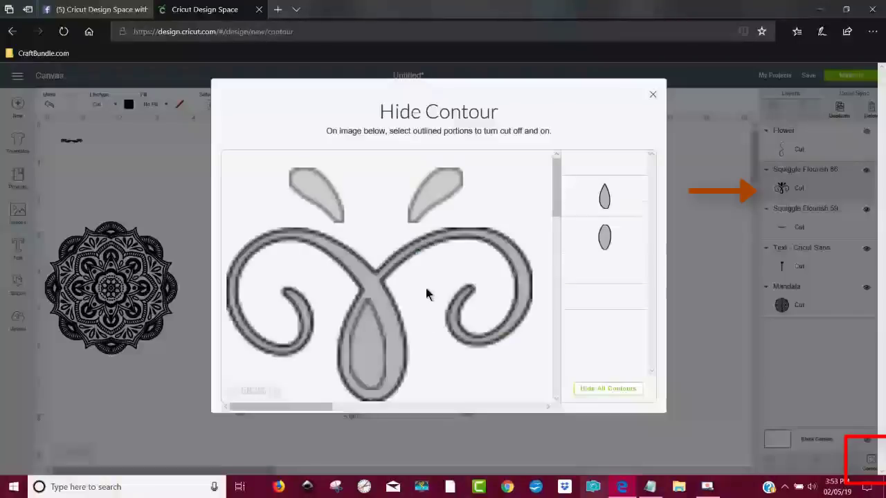
left_click(426, 193)
left_click(376, 194)
left_click(330, 194)
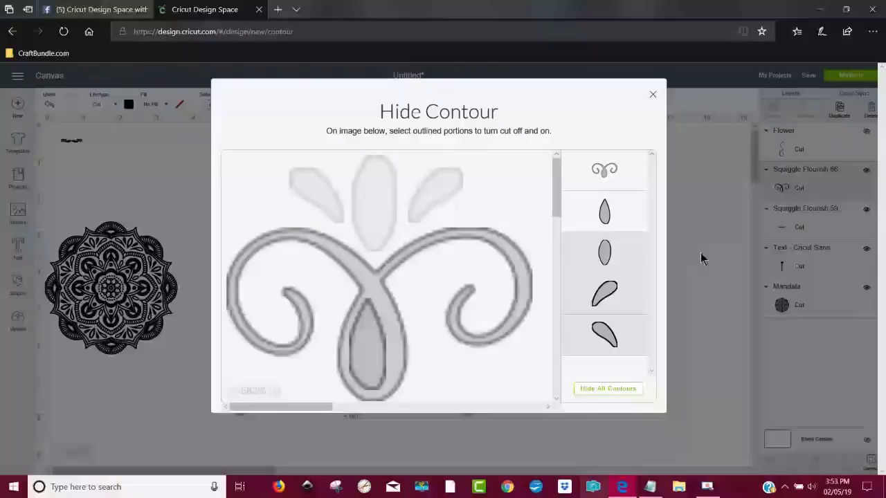
left_click(712, 294)
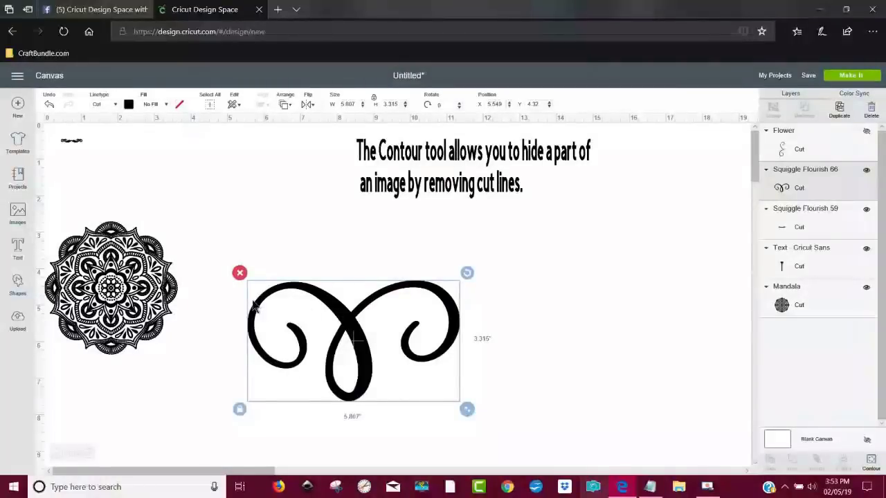
Delete the remaining curls, then enlarge Squiggle Flourish 59 to about 6.6 in wide and place it on open canvas
left_click(239, 274)
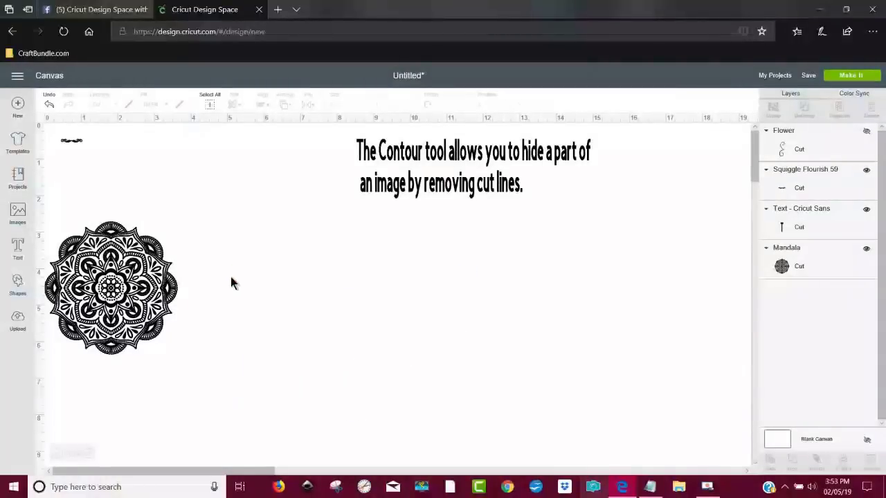
left_click(78, 142)
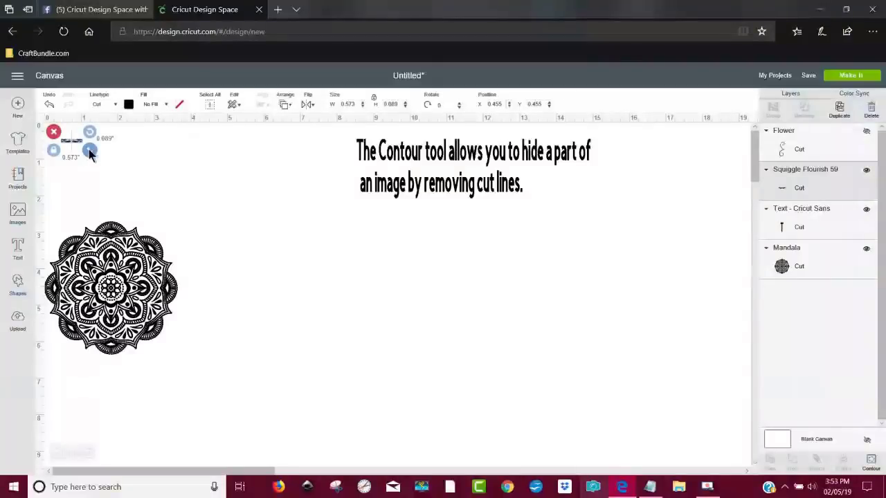
left_click_drag(88, 152, 304, 274)
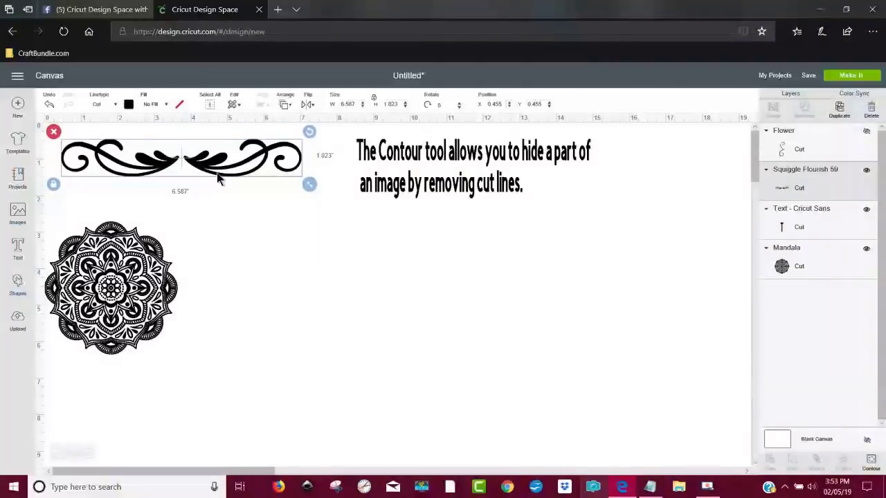
left_click_drag(217, 174, 448, 294)
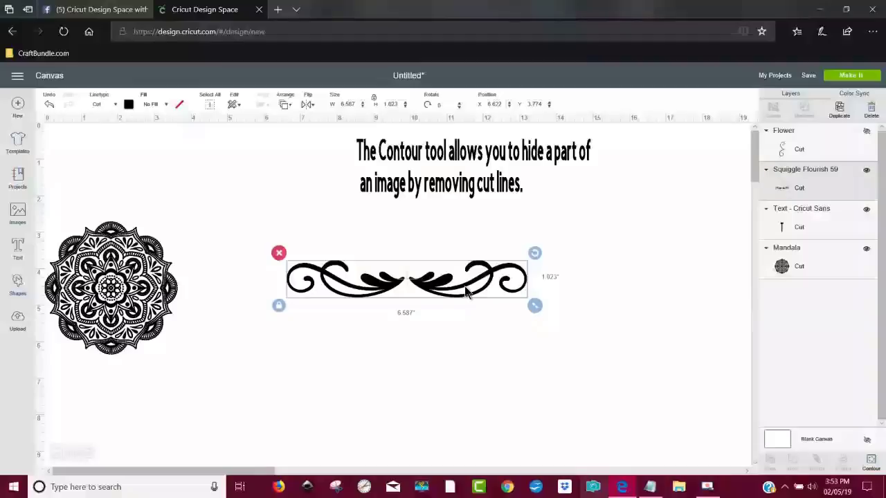
Use Contour on Squiggle Flourish 59 to hide its right half
left_click(872, 463)
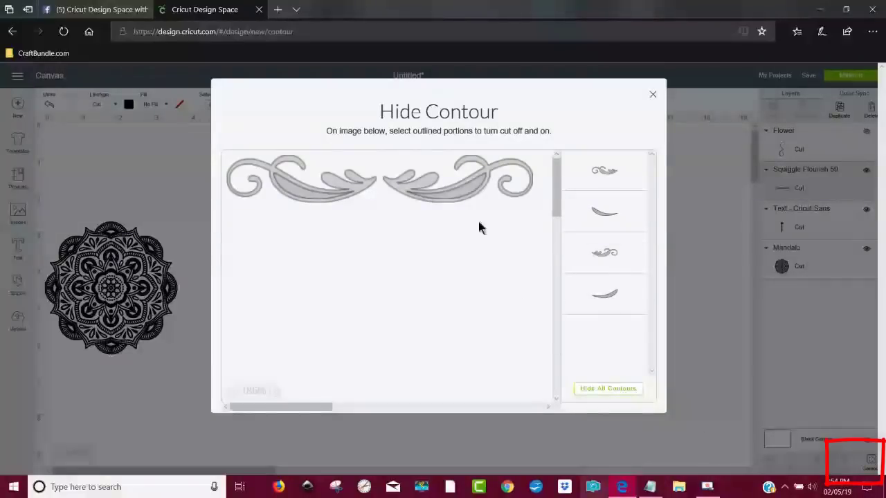
left_click(515, 176)
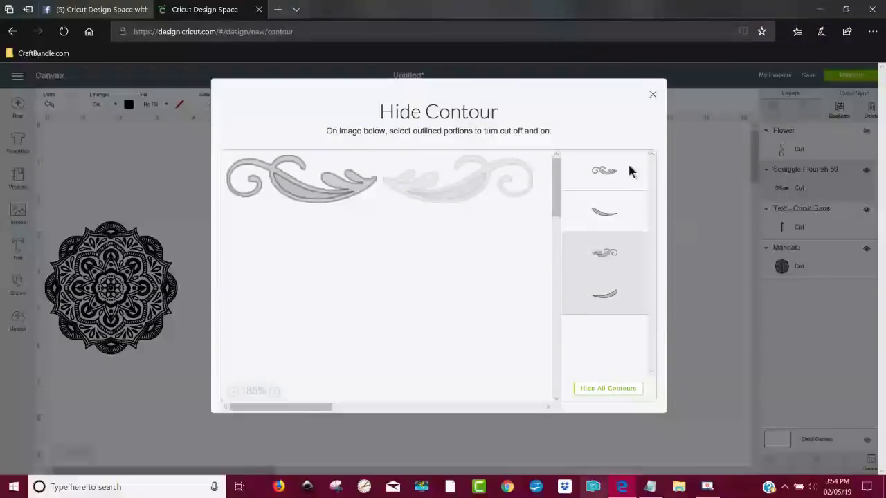
left_click(707, 164)
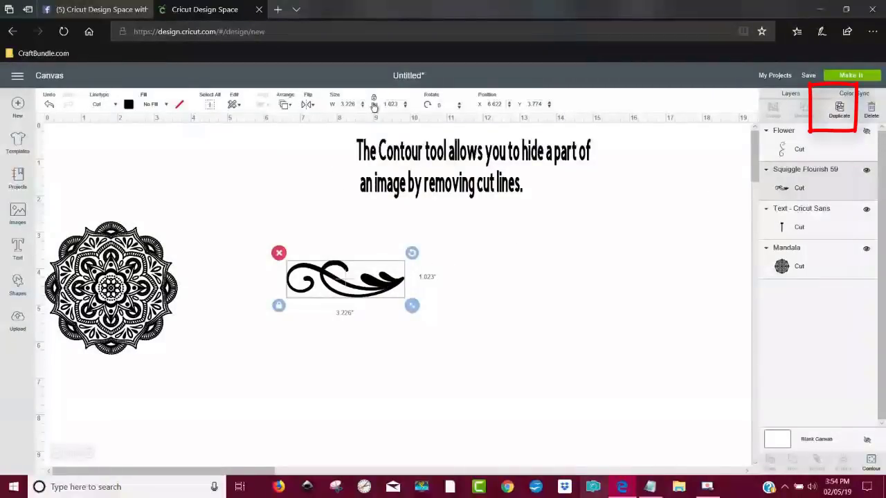
Duplicate the half Squiggle Flourish 59, flip the copy horizontally and place it right of the original, facing it
left_click(840, 110)
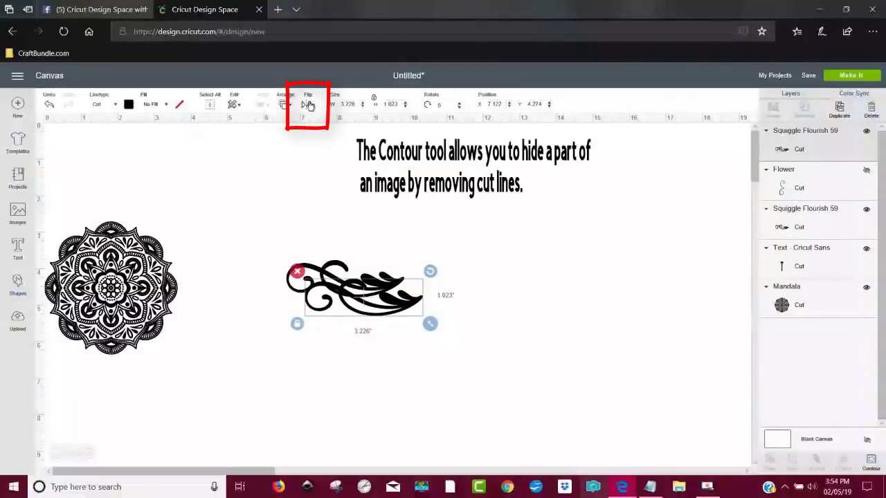
left_click(309, 105)
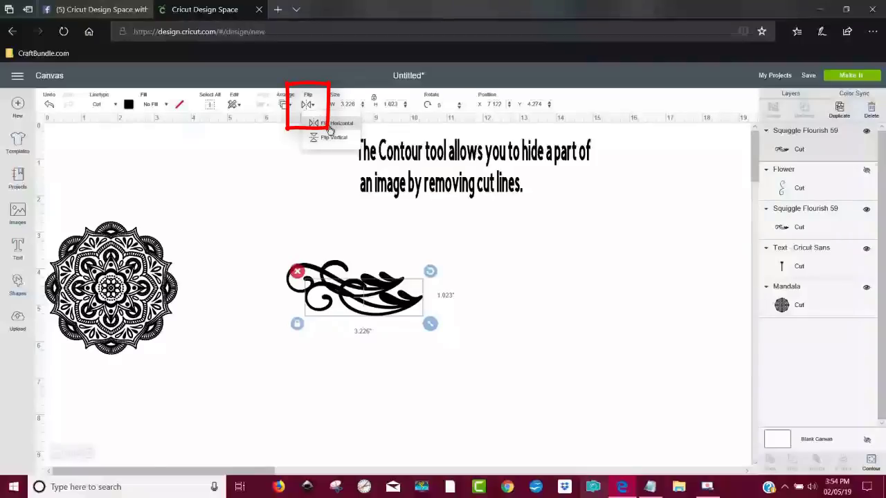
left_click(336, 123)
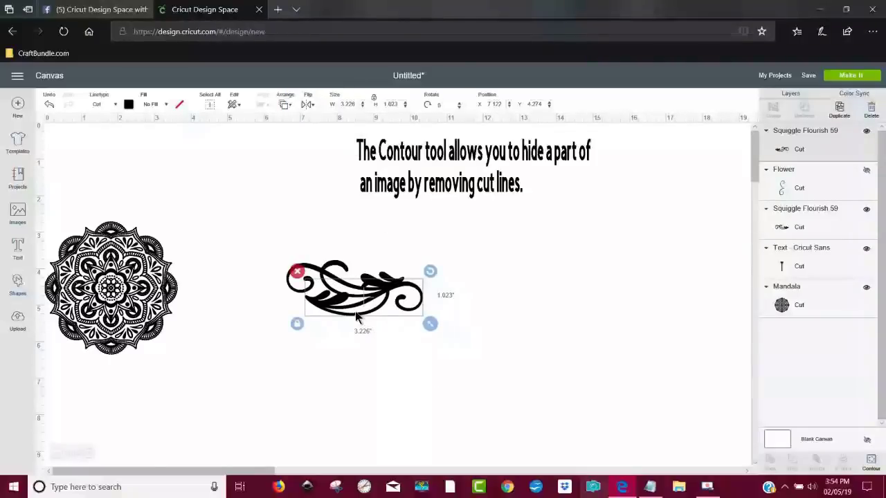
left_click_drag(357, 317, 513, 289)
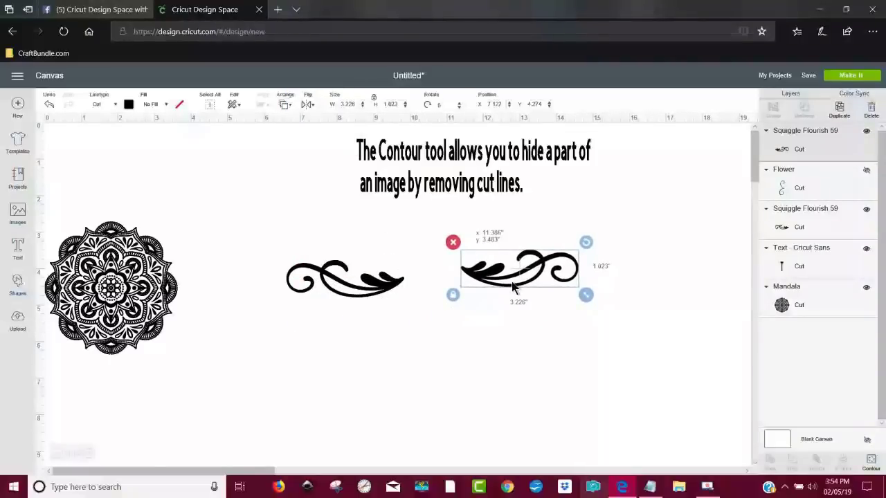
left_click_drag(514, 288, 524, 301)
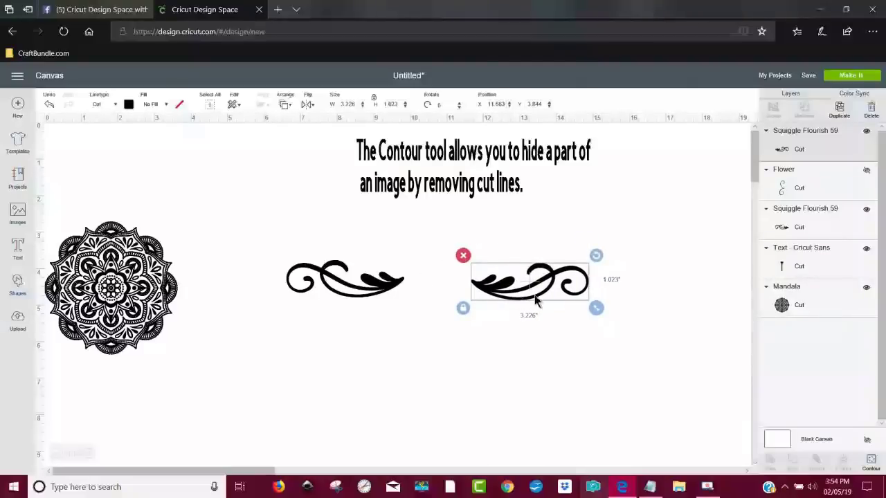
Delete both halves of Squiggle Flourish 59 together
left_click(613, 330)
left_click_drag(638, 334, 269, 244)
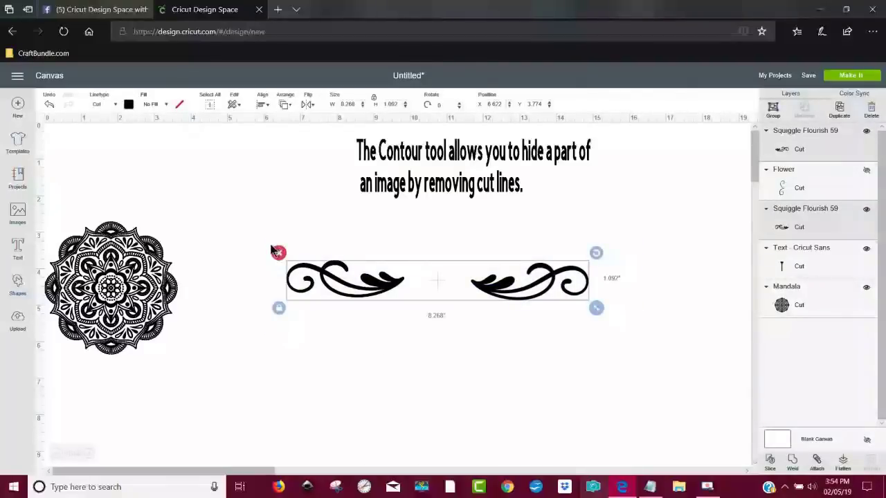
left_click(277, 250)
Enlarge the mandala and reposition it on the cleared canvas area beneath the text
left_click_drag(159, 292, 310, 289)
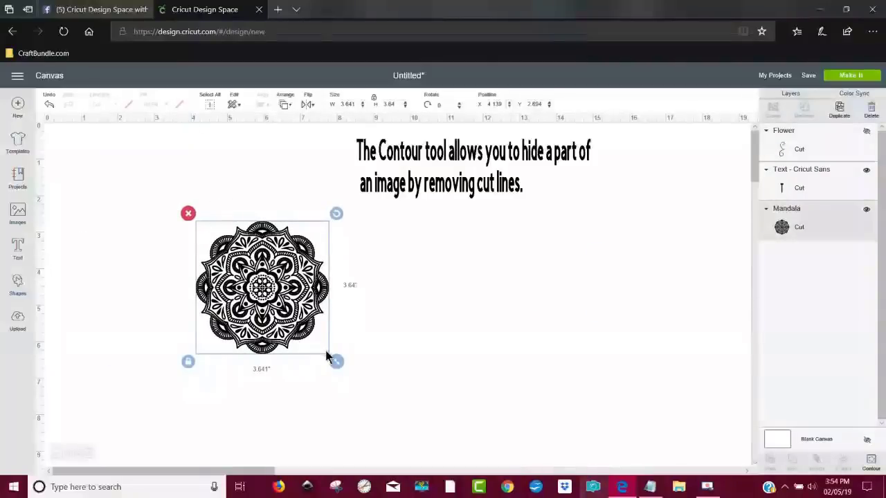
left_click_drag(341, 362, 540, 461)
left_click_drag(423, 397, 327, 295)
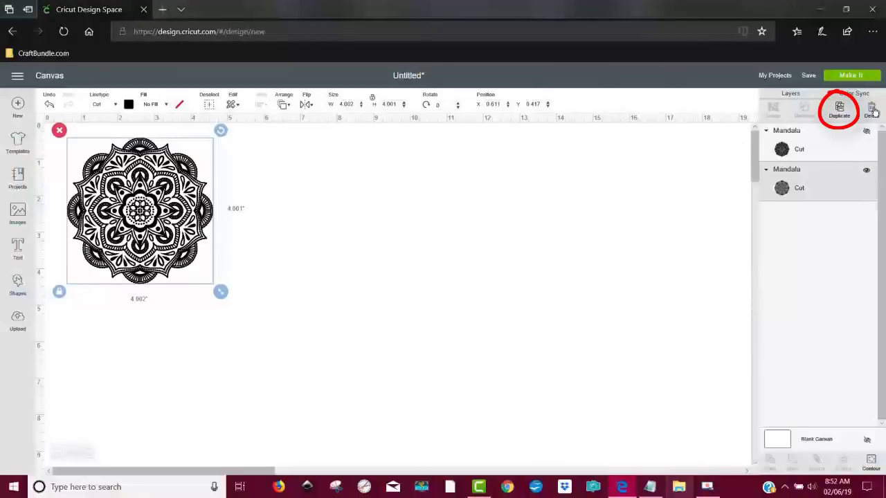
Duplicate the 4.002 in mandala and place the copy to the right of the original
left_click(839, 109)
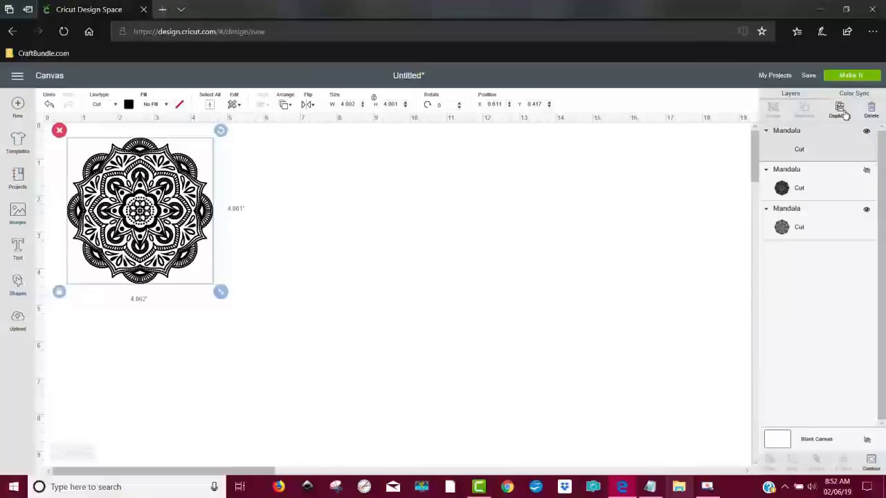
left_click_drag(191, 247, 345, 236)
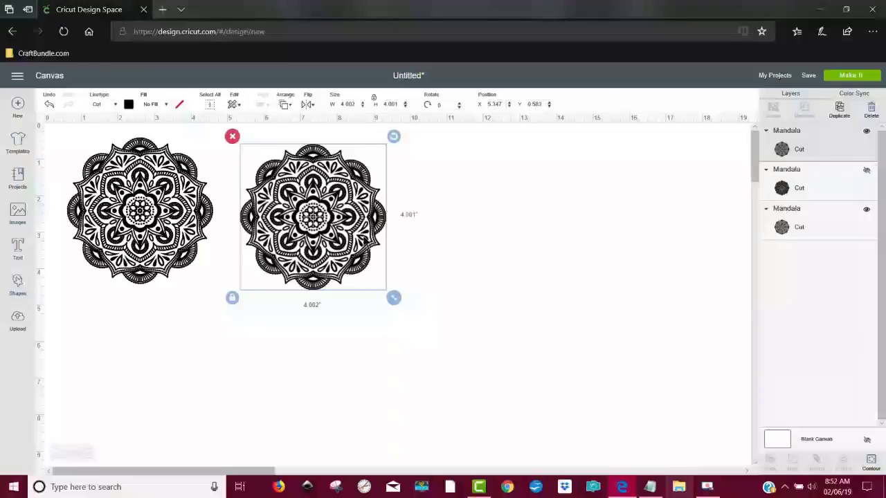
Examine the mandala copy's small outer cut-line shapes up close in Contour, and close it
left_click(871, 462)
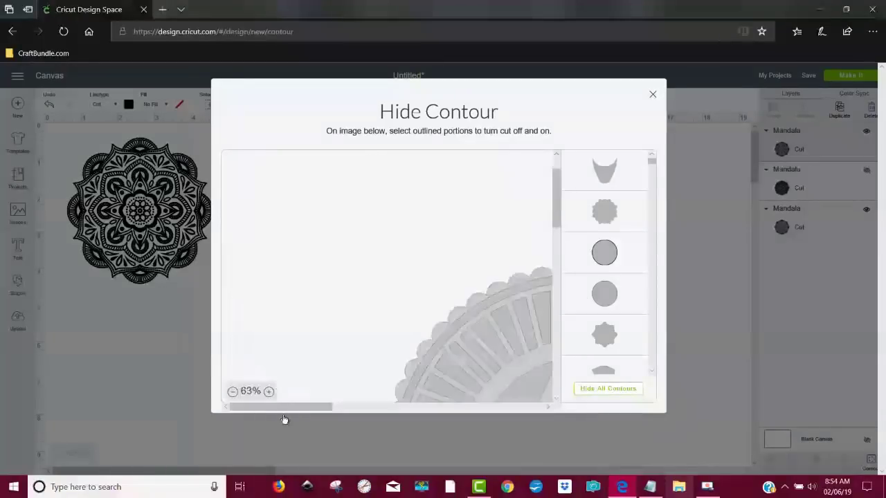
left_click_drag(285, 412, 426, 404)
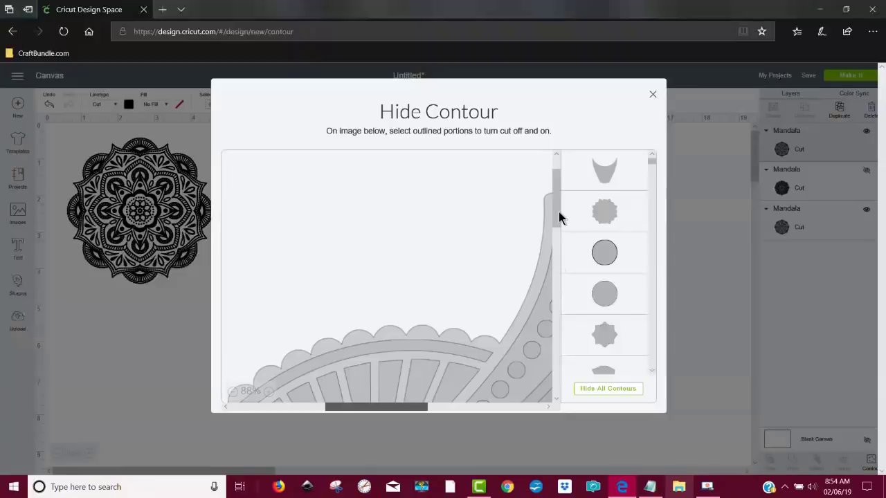
scroll(480, 316, "down", 3)
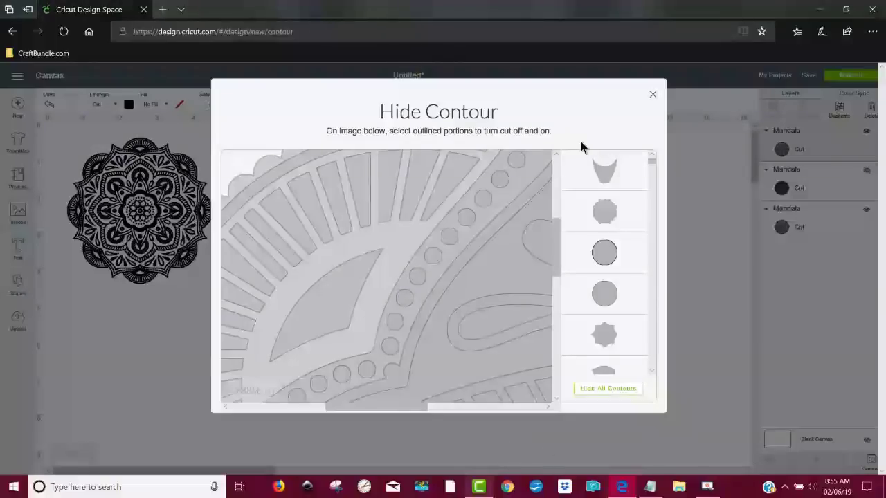
left_click(652, 97)
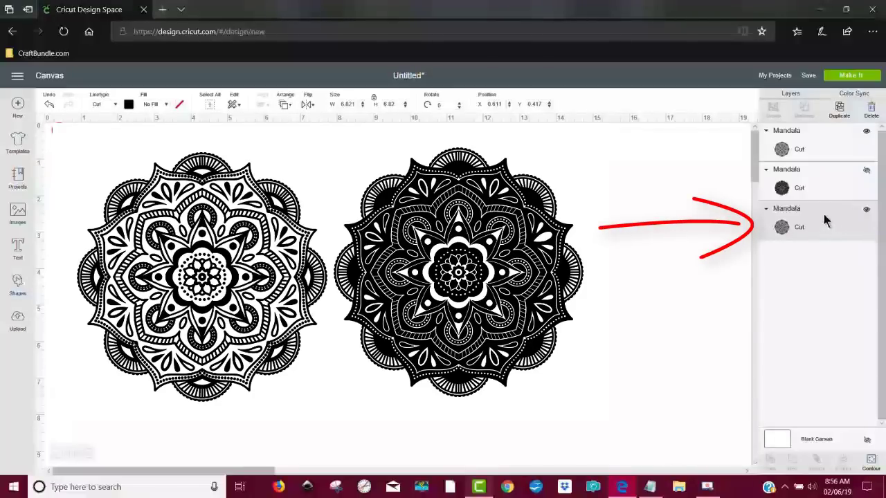
Hide the topmost Mandala layer
left_click(867, 131)
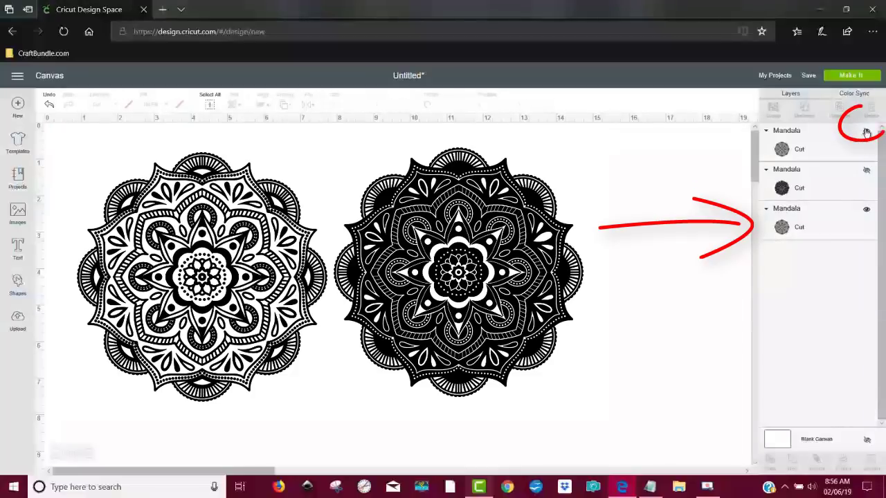